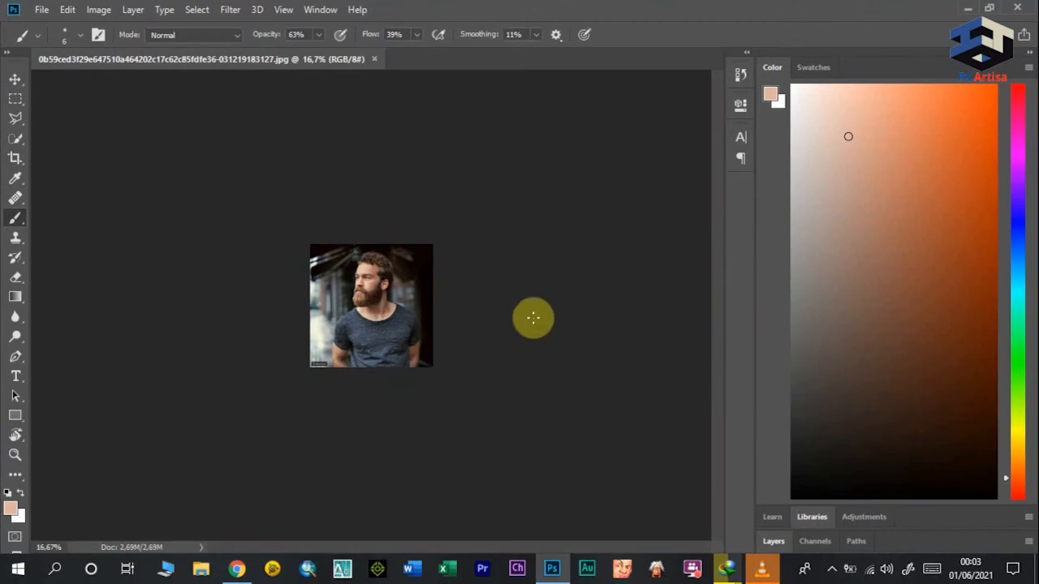
Step: Duplicate the Background layer and name the copy "pro"
left_click(15, 458)
left_click_drag(381, 334, 449, 212)
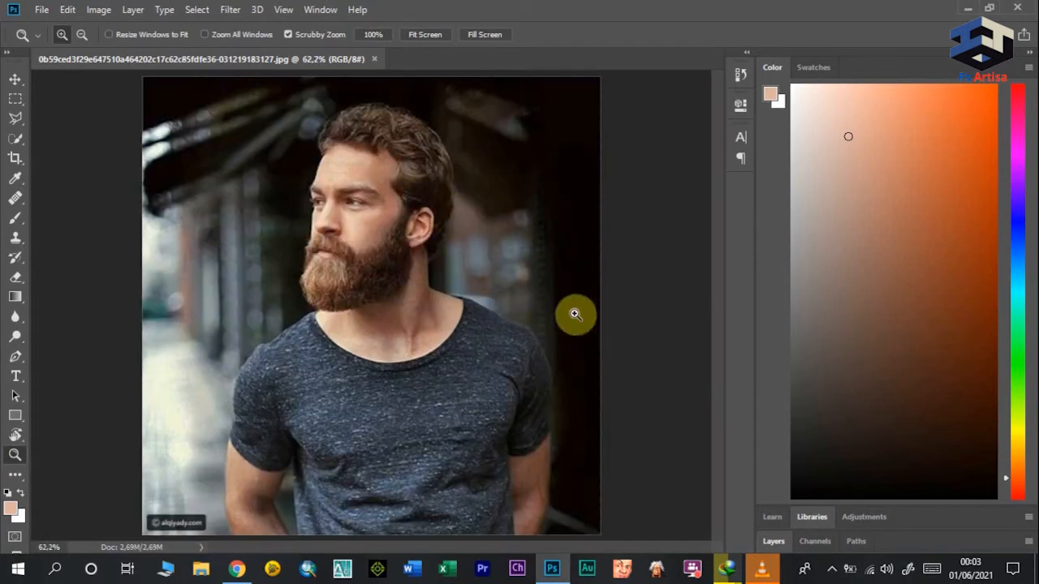
left_click(769, 542)
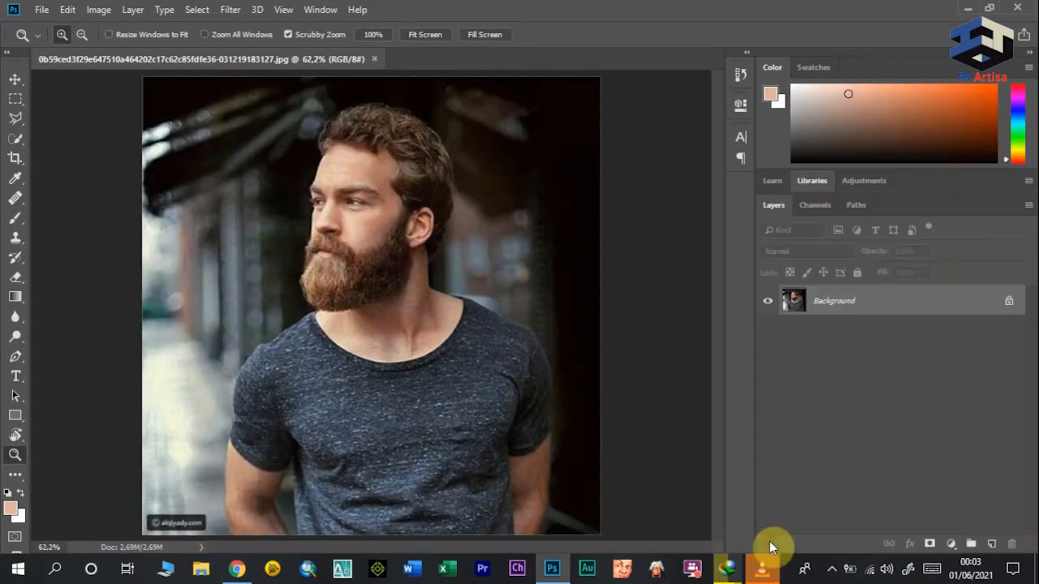
right_click(850, 302)
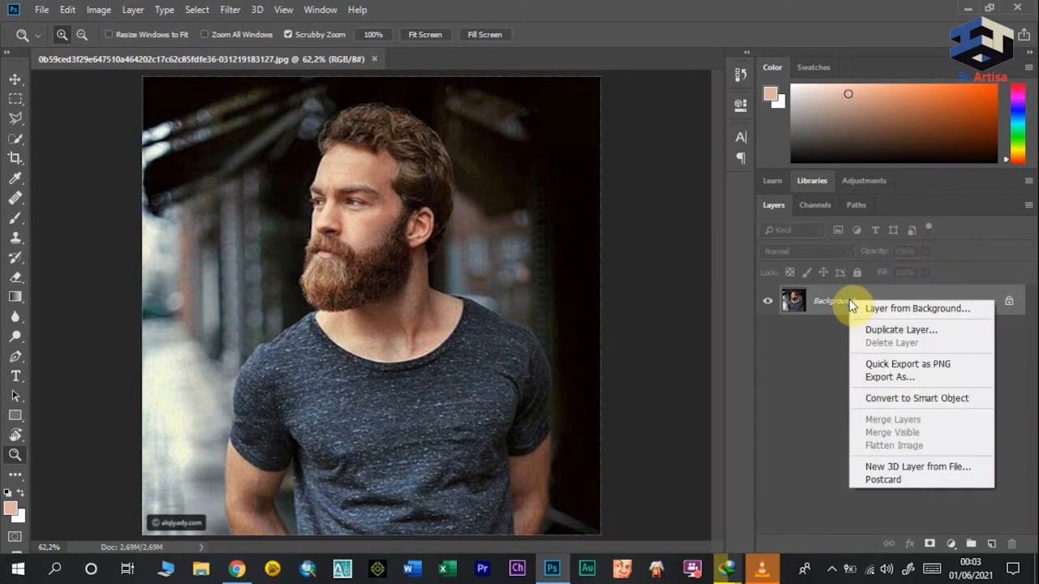
left_click(897, 329)
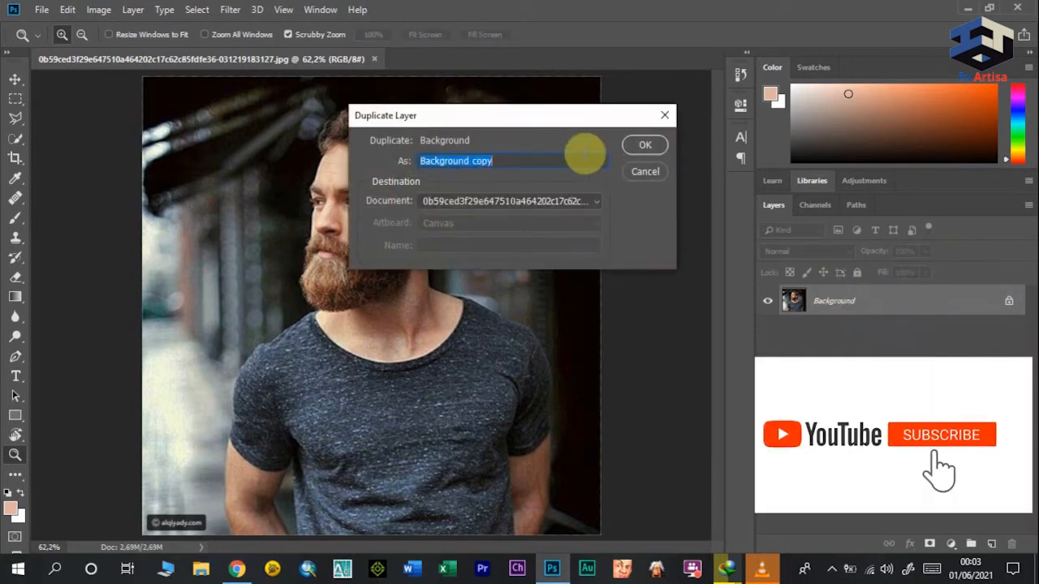
type("pro")
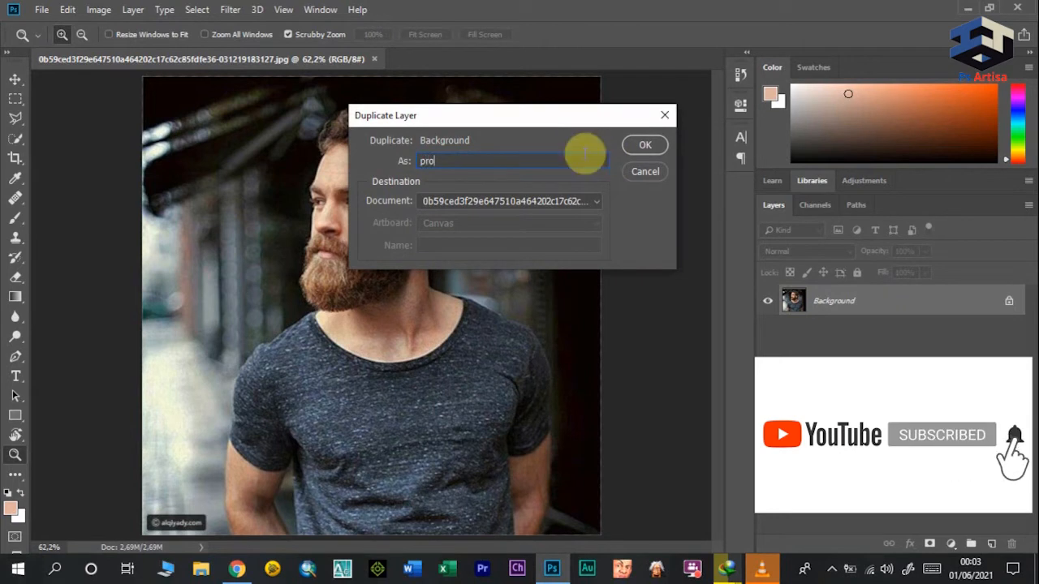
left_click(646, 146)
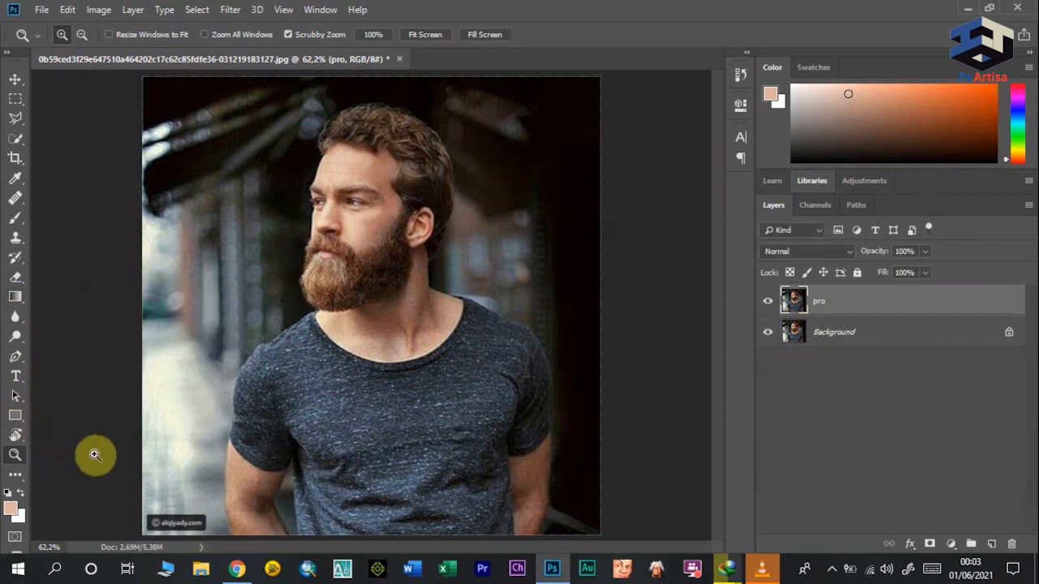
Step: Outline the man's facial skin from forehead to cheek, above the beard, with the Polygonal Lasso
left_click(15, 119)
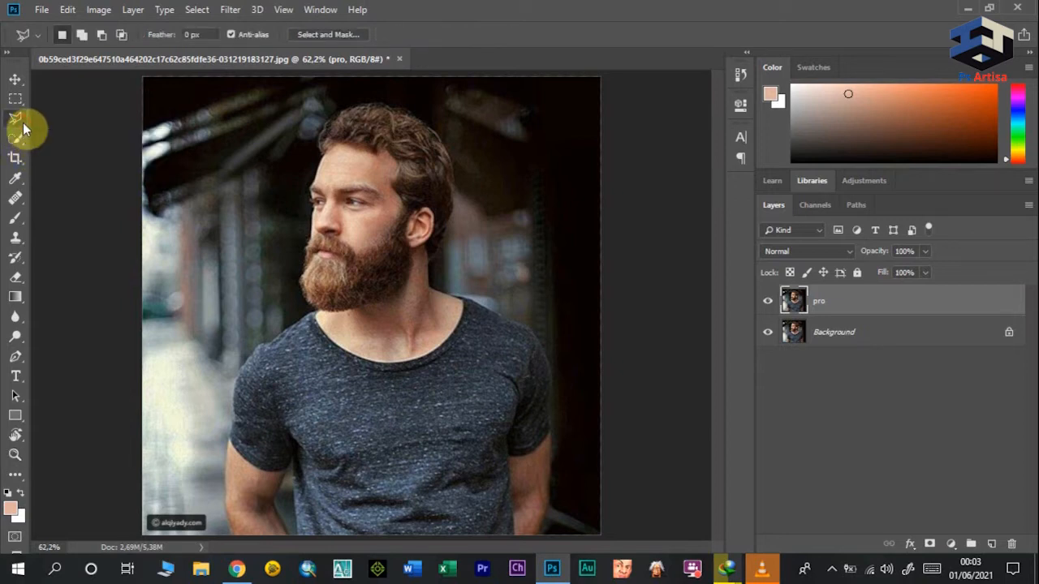
left_click(334, 144)
left_click(379, 151)
left_click(397, 160)
left_click(394, 180)
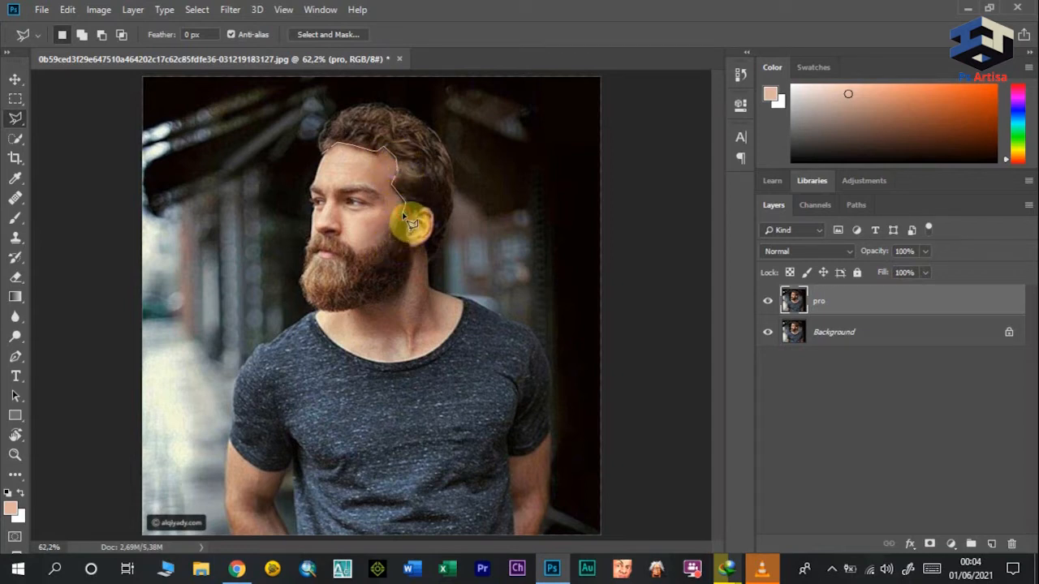
left_click(383, 248)
left_click(329, 155)
Step: Set the brush size to 58 px and paint the skin tone over the selected face area
left_click(18, 220)
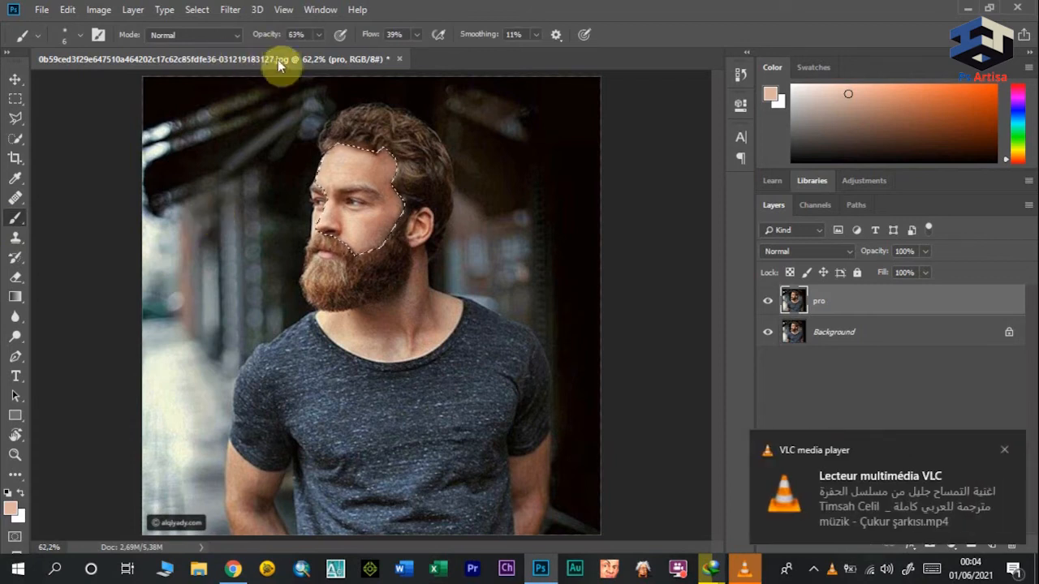
left_click(80, 34)
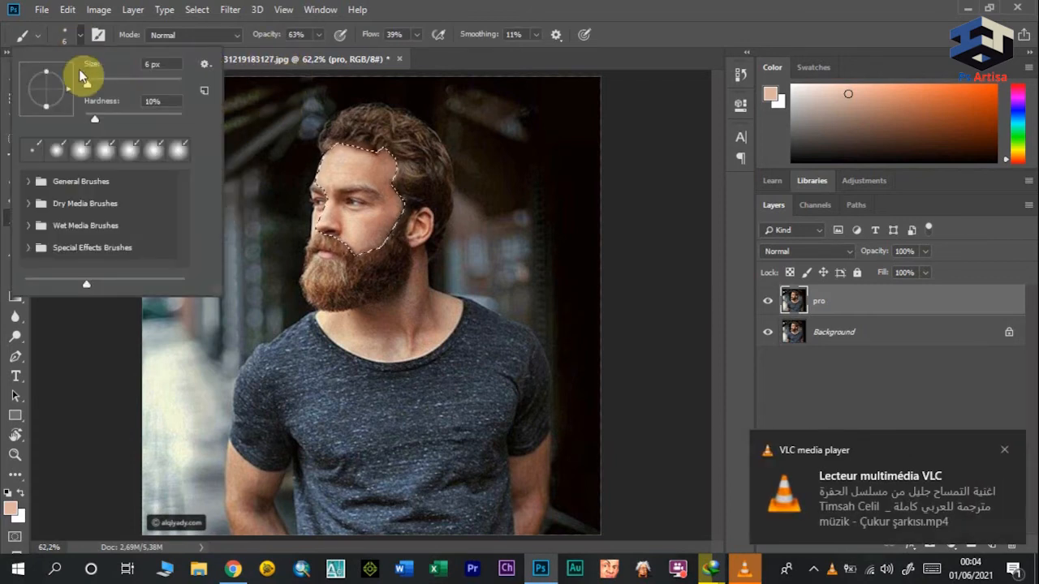
left_click_drag(93, 88, 111, 86)
left_click(358, 168)
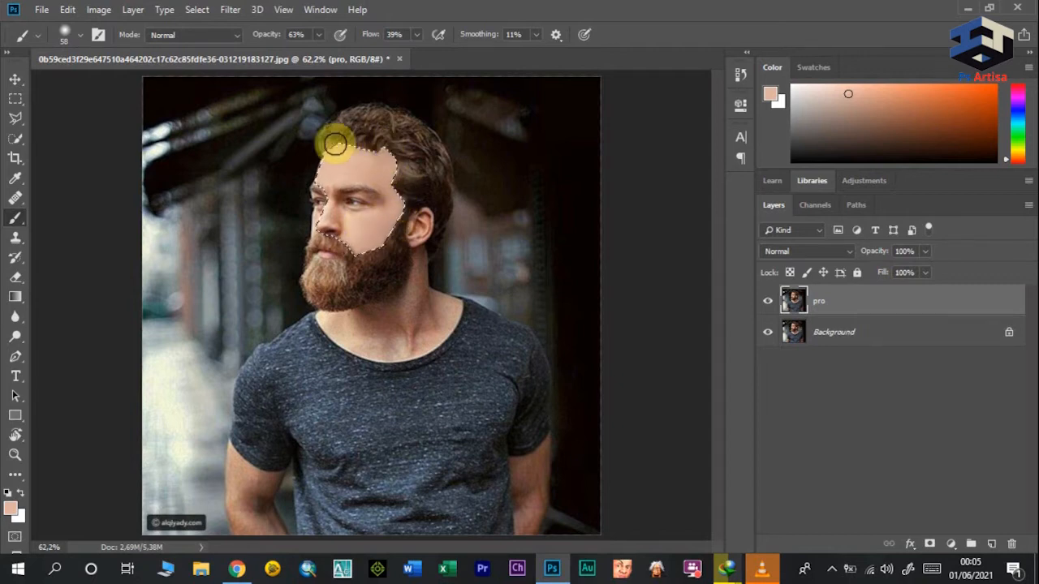
Step: Refine the face painting around the eyes and nose with a 29 px brush and a finer 15 px brush
left_click(80, 35)
left_click_drag(112, 82, 103, 87)
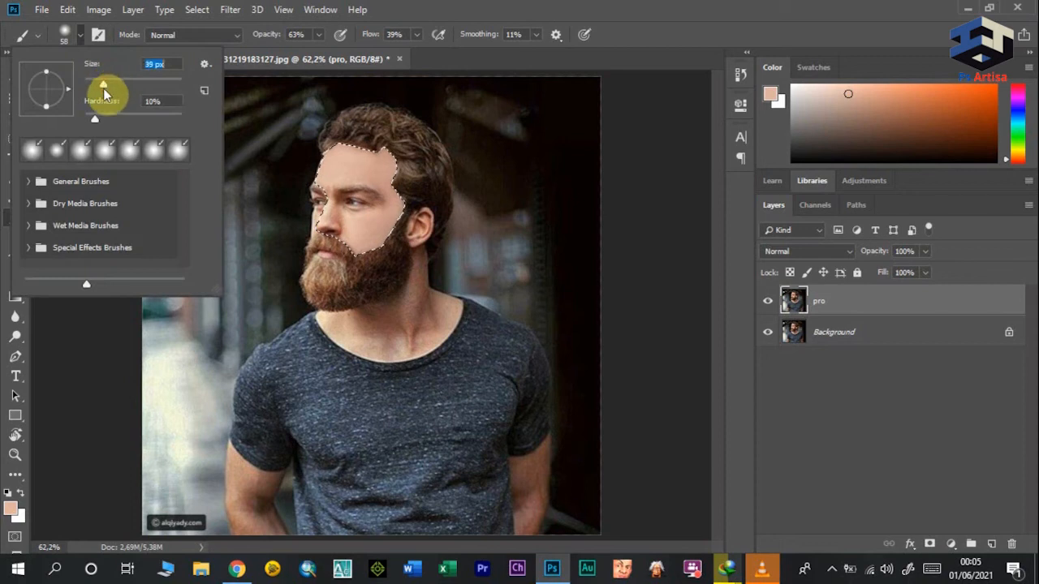
left_click(348, 225)
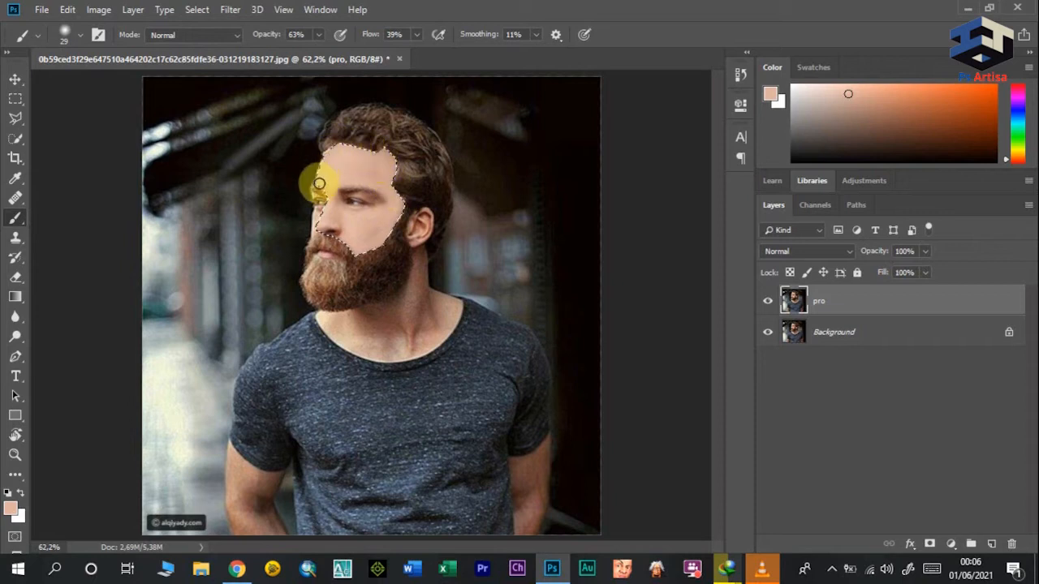
left_click(74, 38)
left_click_drag(97, 91, 91, 85)
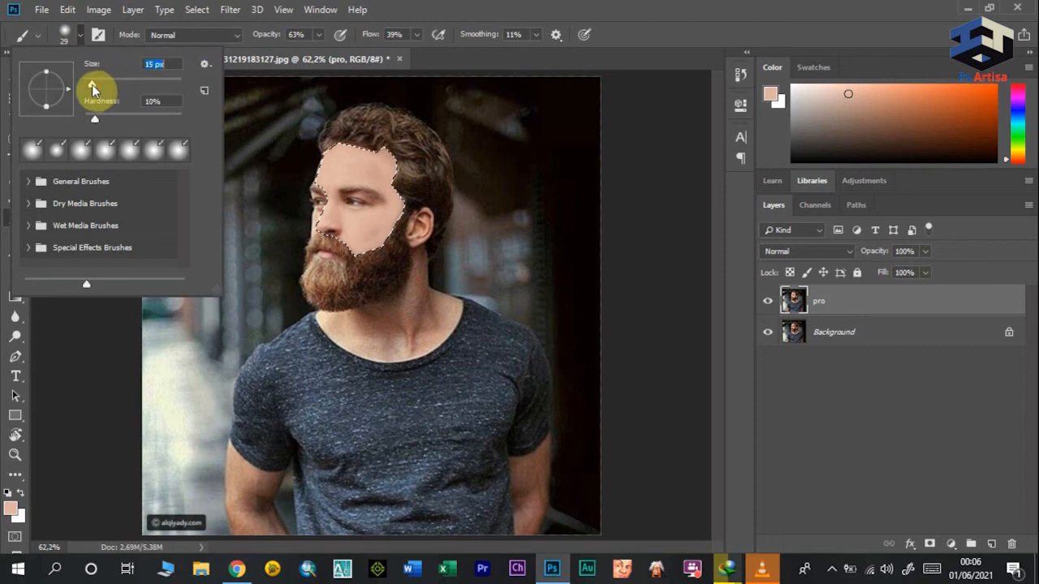
left_click(381, 203)
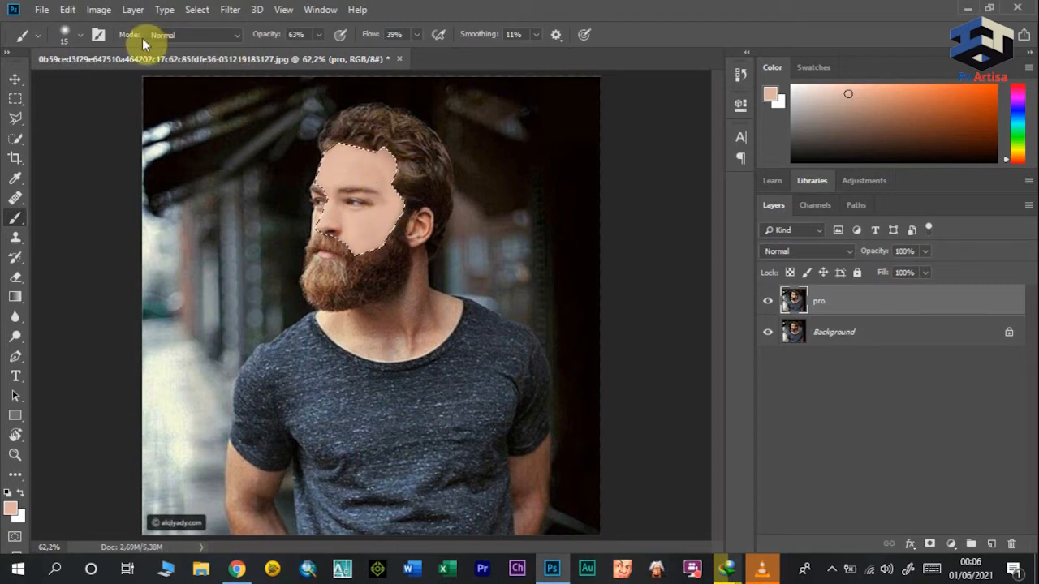
Step: Set the brush size to 53 px and even out the skin tone on the forehead and cheek
left_click(72, 34)
left_click_drag(96, 83, 111, 79)
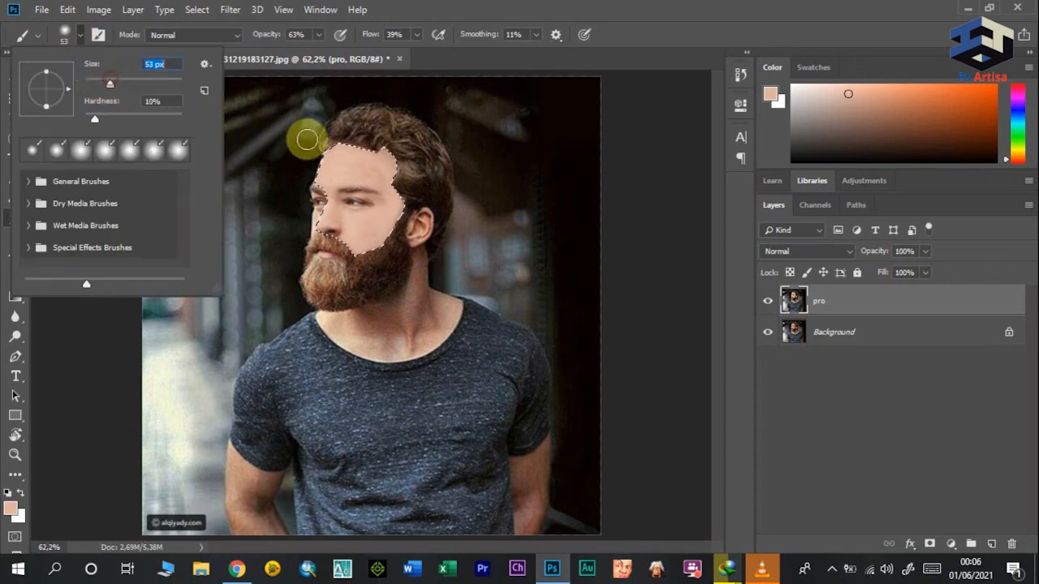
left_click(350, 164)
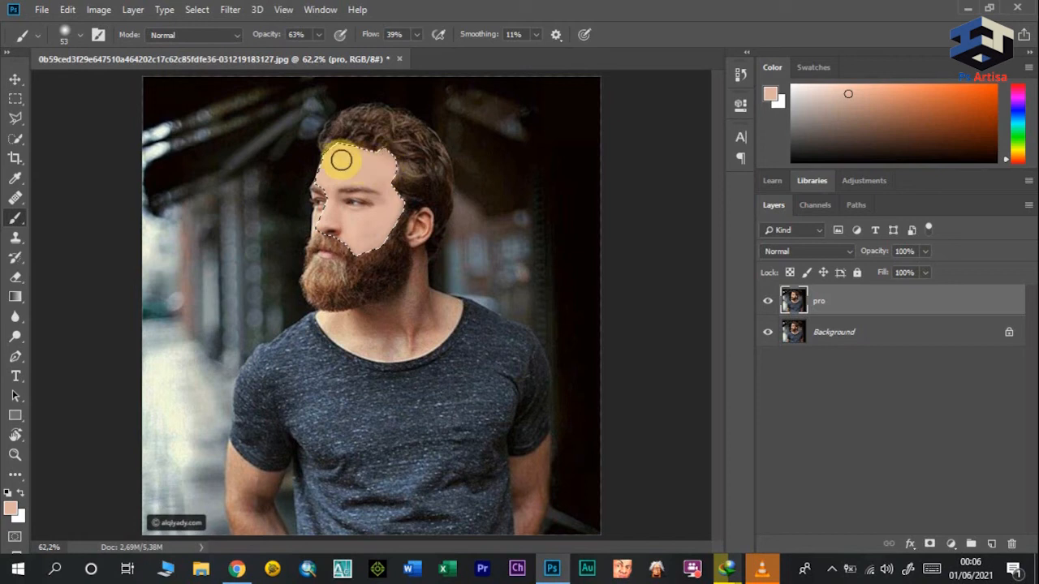
mouse_move(398, 205)
left_mouse_down()
mouse_move(368, 237)
mouse_move(353, 224)
mouse_move(353, 232)
mouse_move(353, 221)
mouse_move(376, 233)
mouse_move(392, 207)
left_mouse_up()
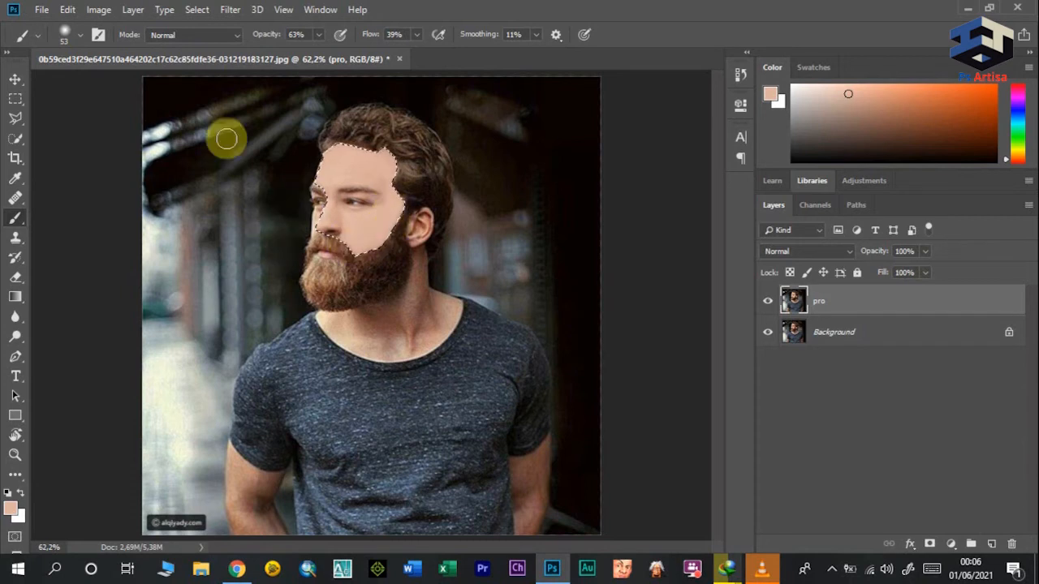
Step: Outline the neck and upper chest skin between the beard and the shirt collar with the Polygonal Lasso
right_click(22, 119)
left_click(48, 132)
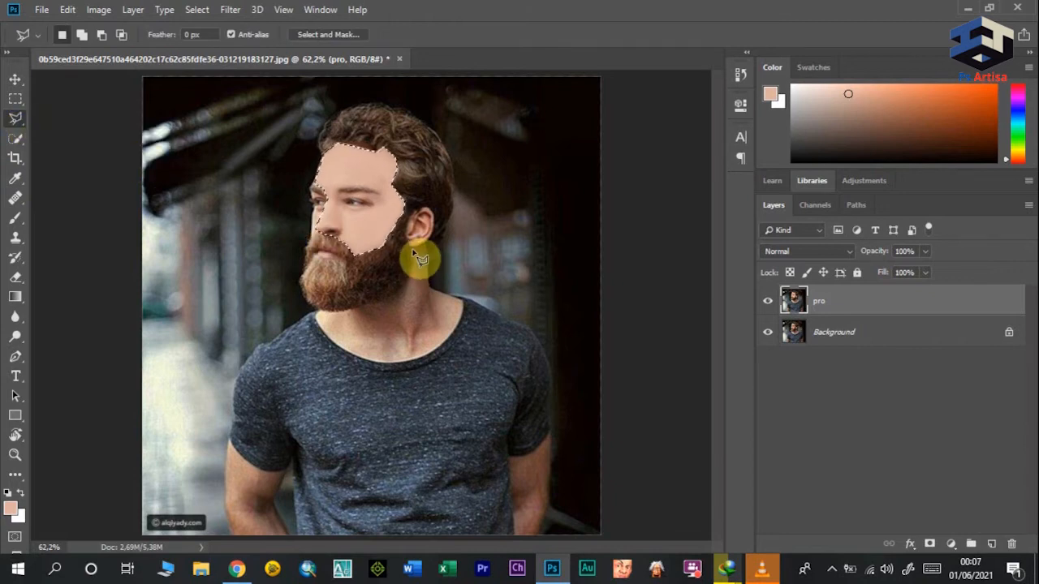
left_click(412, 253)
left_click(408, 278)
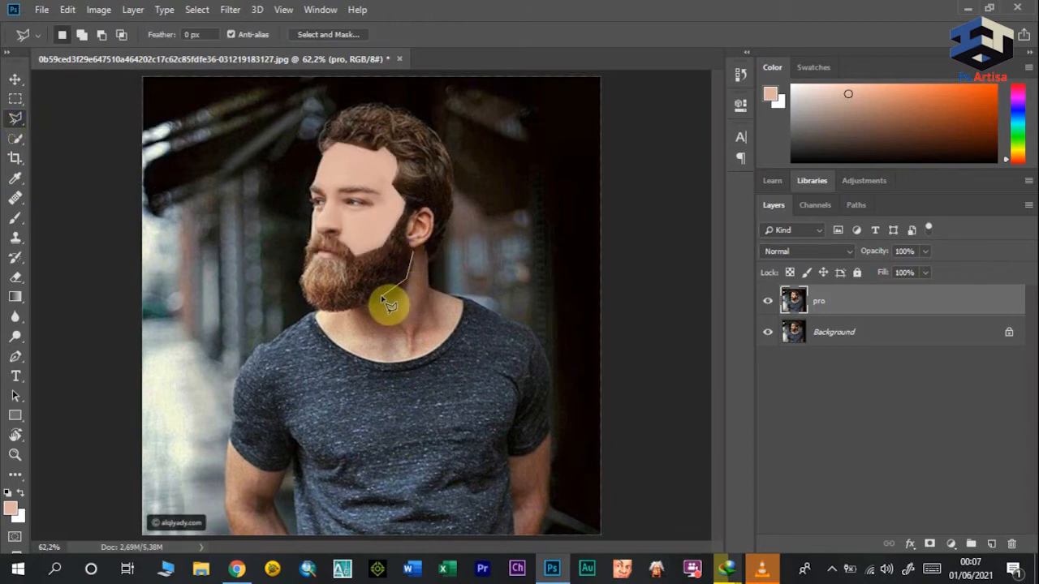
left_click(324, 312)
left_click(416, 360)
left_click(429, 355)
left_click(441, 348)
left_click(452, 337)
left_click(460, 325)
left_click(464, 313)
left_click(463, 299)
left_click(422, 254)
Step: Try painting the selected neck skin with the Brush at 63% opacity, and undo the strokes
left_click(16, 217)
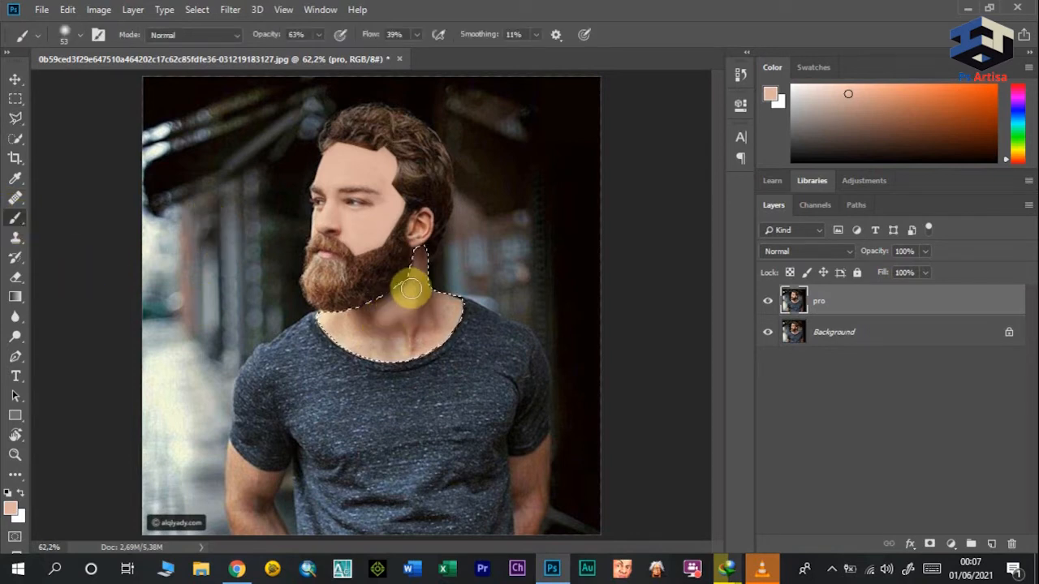
mouse_move(378, 311)
left_mouse_down()
mouse_move(401, 294)
mouse_move(404, 335)
mouse_move(420, 346)
mouse_move(421, 317)
mouse_move(405, 348)
mouse_move(417, 335)
mouse_move(345, 325)
mouse_move(433, 326)
mouse_move(421, 257)
mouse_move(387, 336)
mouse_move(325, 334)
mouse_move(423, 343)
mouse_move(386, 349)
mouse_move(376, 349)
mouse_move(459, 314)
mouse_move(437, 311)
mouse_move(409, 277)
mouse_move(422, 254)
mouse_move(420, 291)
mouse_move(321, 324)
mouse_move(401, 324)
mouse_move(384, 339)
mouse_move(384, 326)
mouse_move(444, 302)
left_mouse_up()
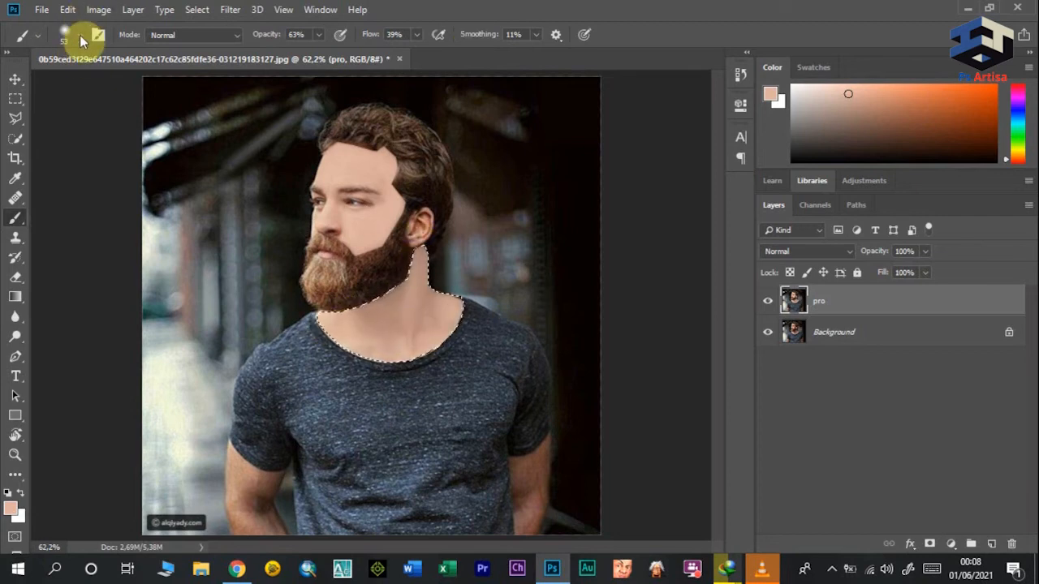
left_click(71, 9)
left_click(101, 48)
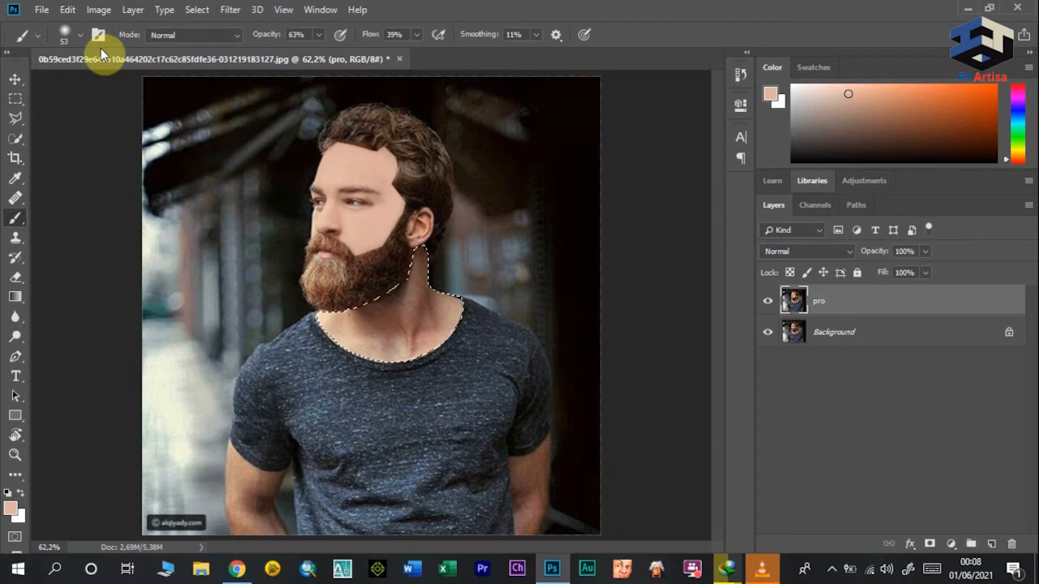
Step: Paint the skin tone over the selected neck, adjusting the brush opacity to 50%, 68% and finally 44%
left_click_drag(273, 37, 265, 39)
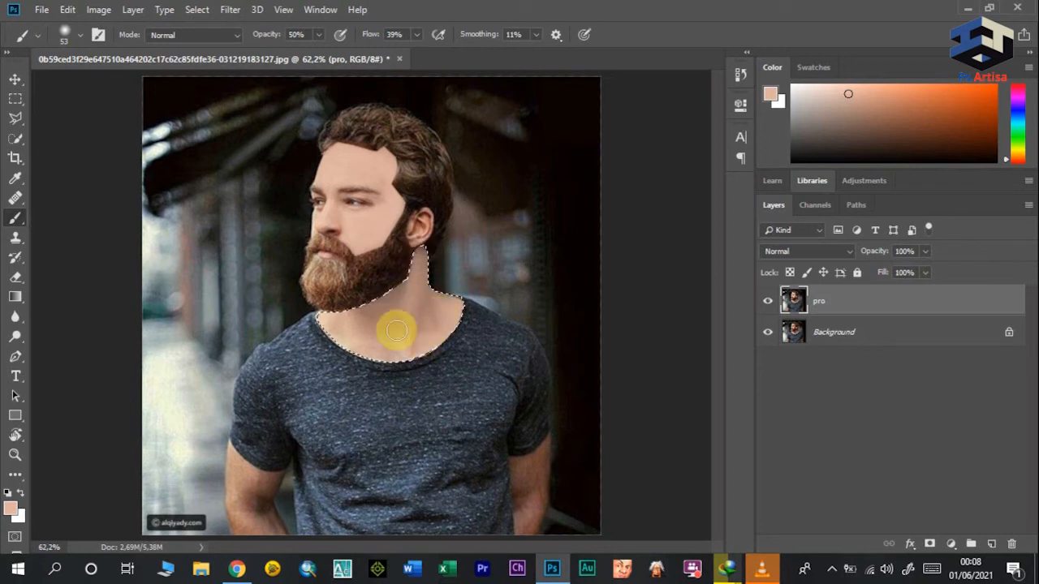
left_click_drag(267, 29, 284, 34)
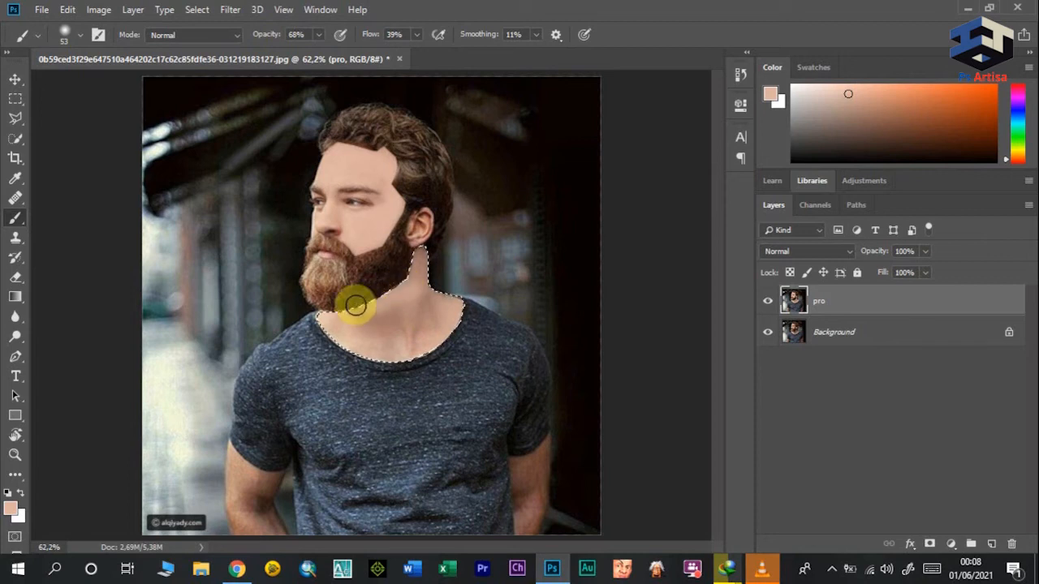
mouse_move(345, 314)
left_mouse_down()
mouse_move(386, 311)
mouse_move(373, 340)
mouse_move(400, 299)
mouse_move(392, 336)
mouse_move(392, 318)
mouse_move(350, 323)
mouse_move(404, 286)
mouse_move(438, 313)
mouse_move(419, 311)
mouse_move(426, 323)
mouse_move(460, 299)
mouse_move(457, 319)
mouse_move(423, 256)
left_mouse_up()
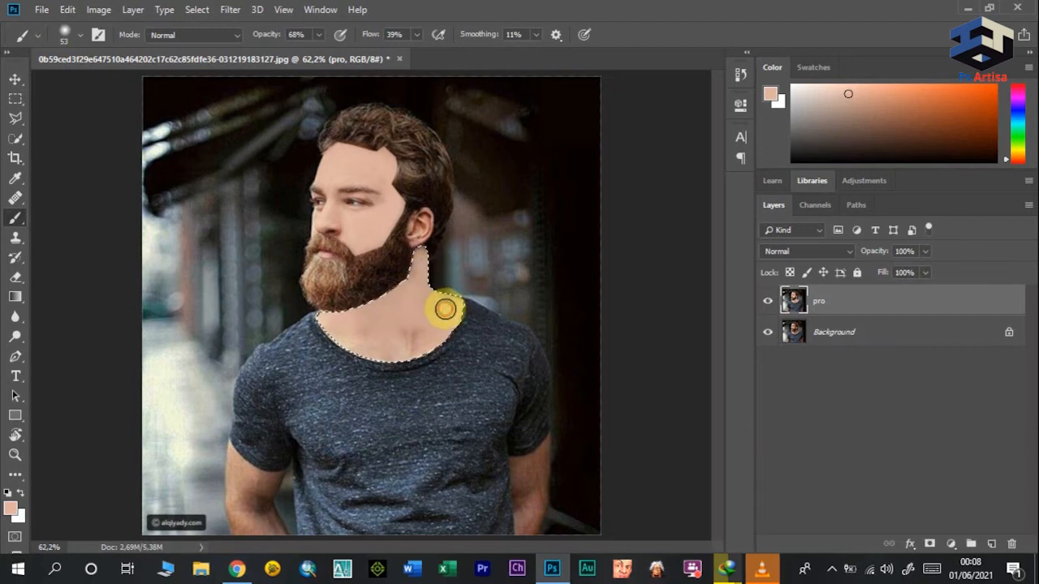
left_click_drag(266, 43, 262, 43)
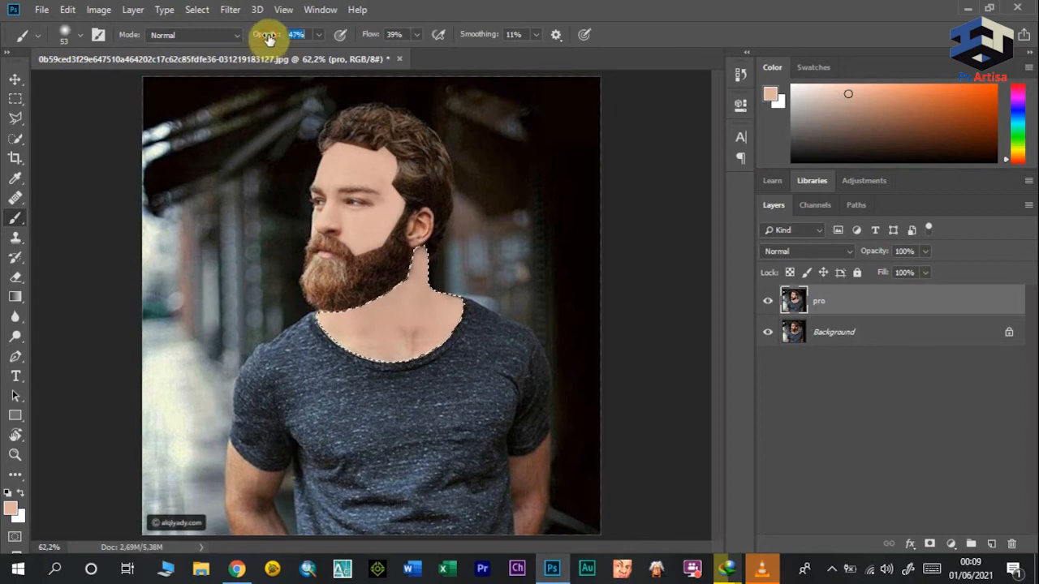
left_click(409, 326)
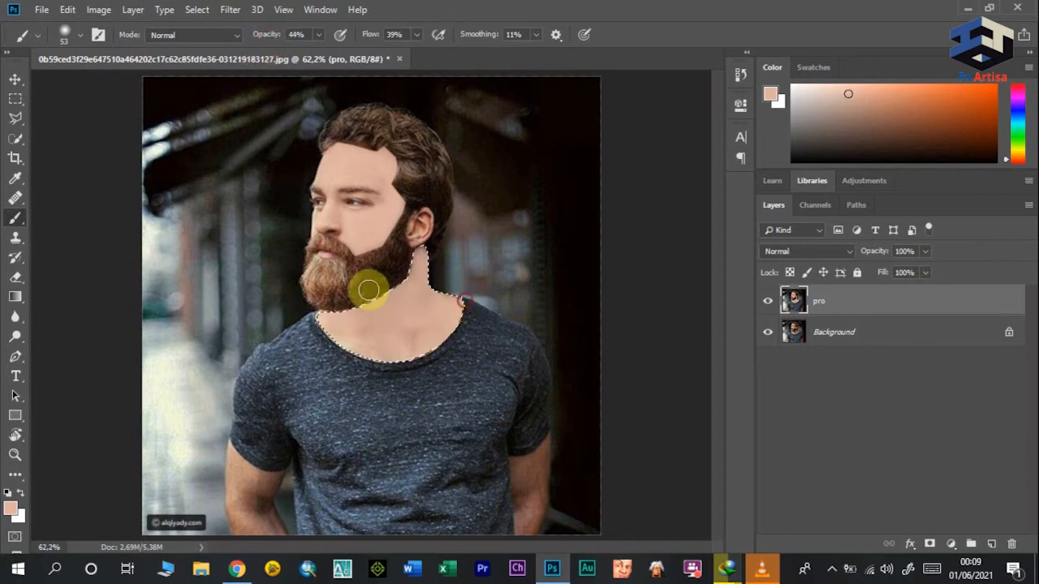
Step: Replace the neck selection with a Polygonal Lasso outline of the ear and paint the skin tone over it
left_click(16, 120)
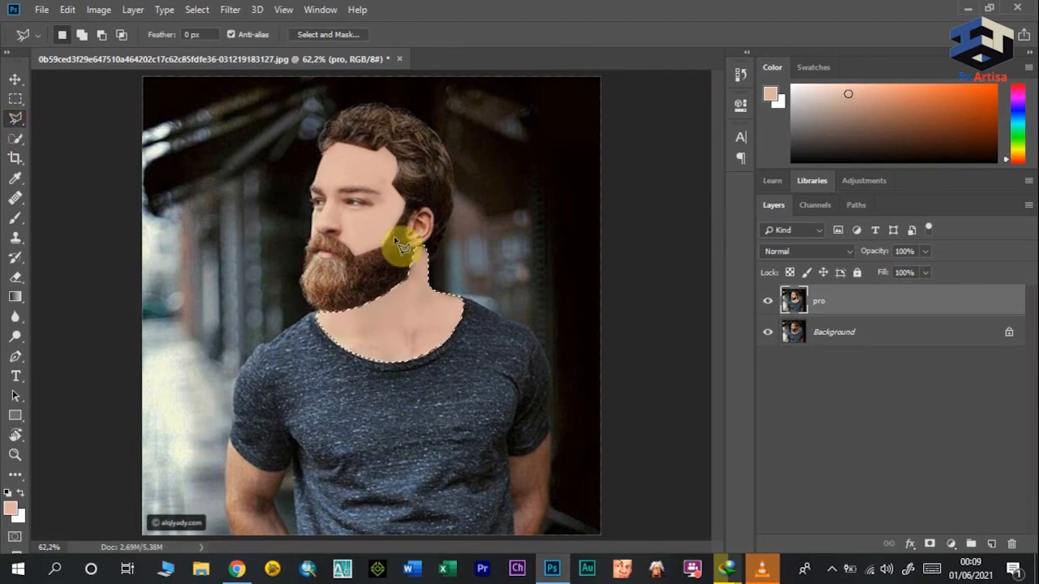
key("ctrl+d")
left_click(15, 219)
left_click_drag(415, 244, 428, 225)
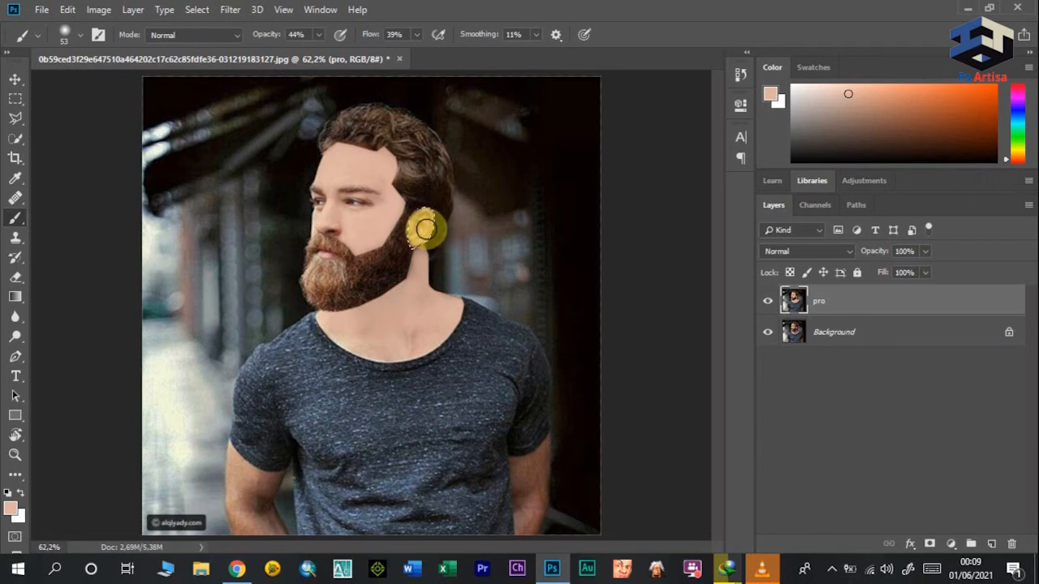
left_click_drag(425, 230, 421, 224)
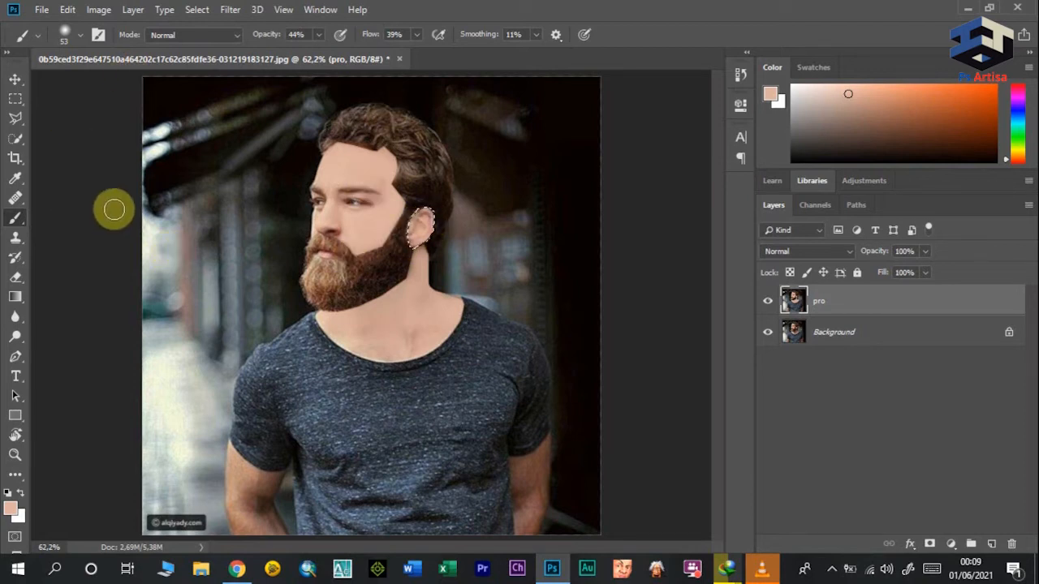
Step: Clear the selection around the ear using the Rectangular Marquee tool
left_click(16, 79)
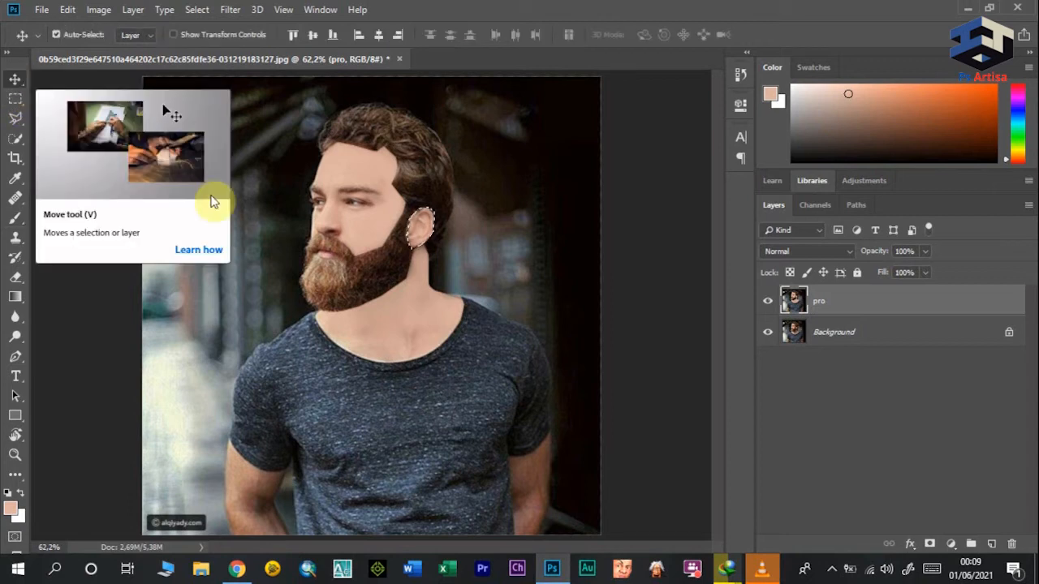
left_click(15, 99)
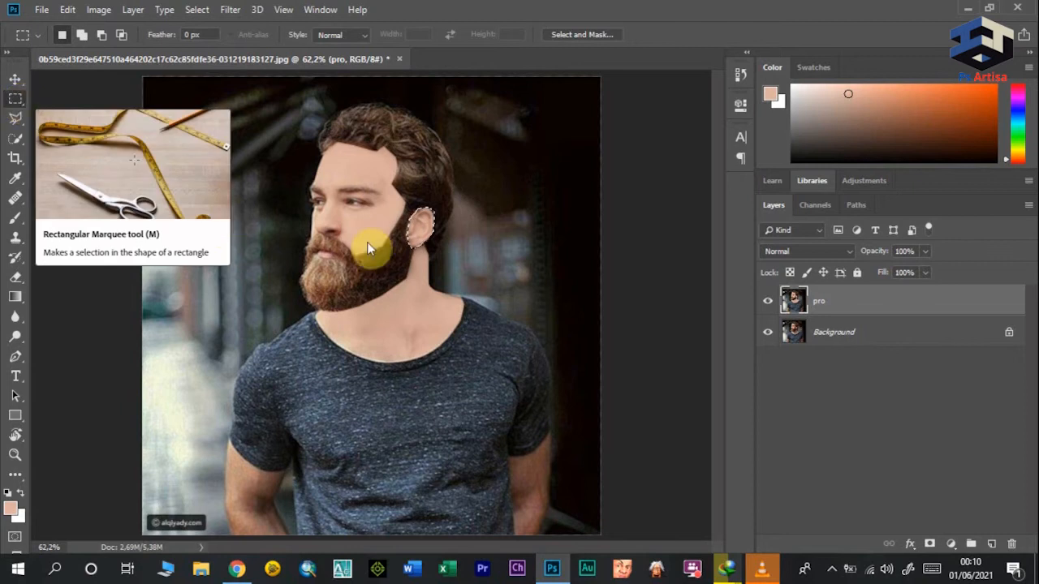
left_click(263, 147)
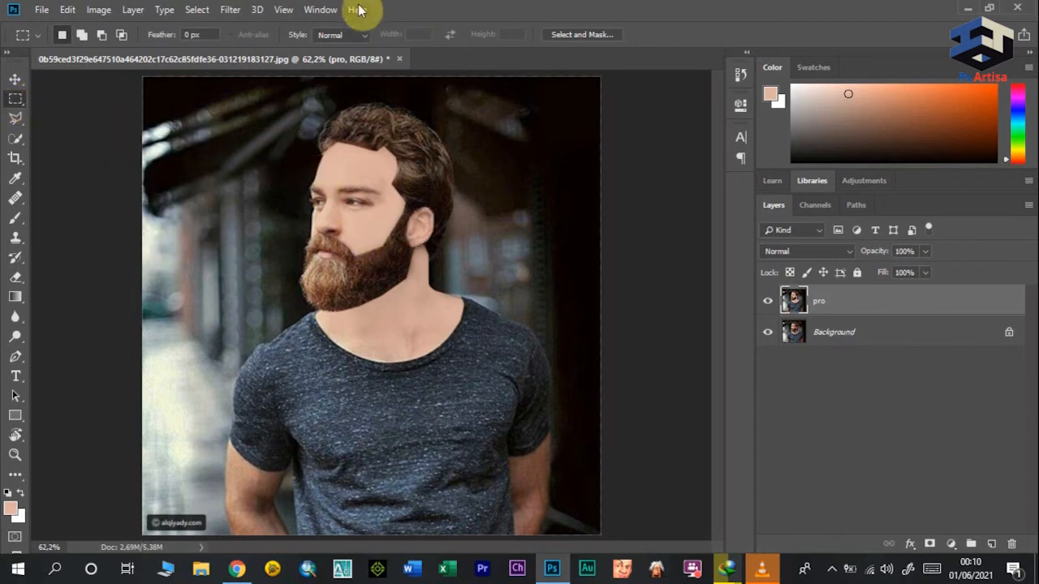
Step: Open the Liquify filter on the pro layer and warp the hair into smooth, swept-back strands with the Forward Warp tool
left_click(234, 10)
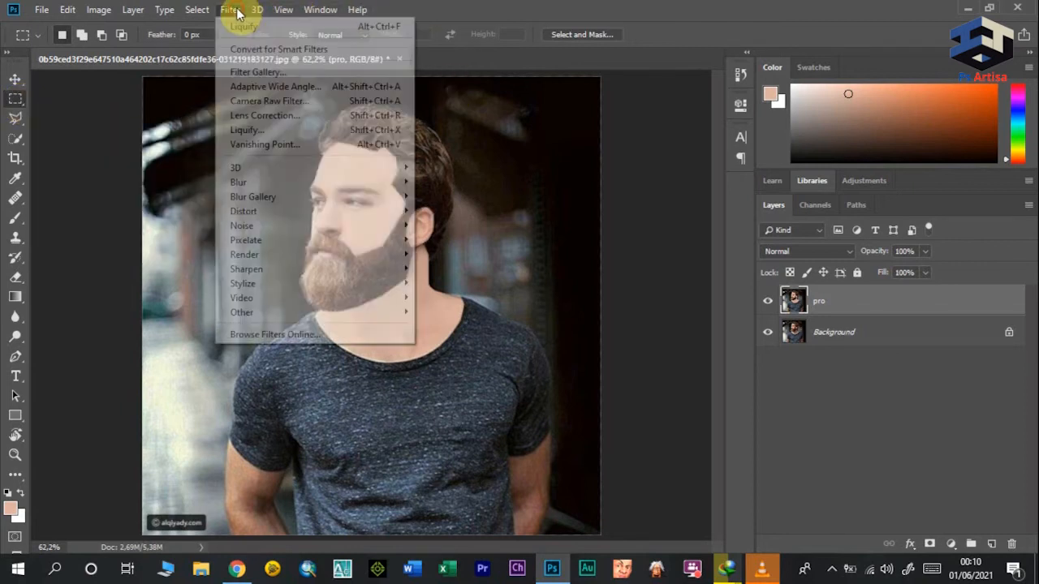
left_click(258, 130)
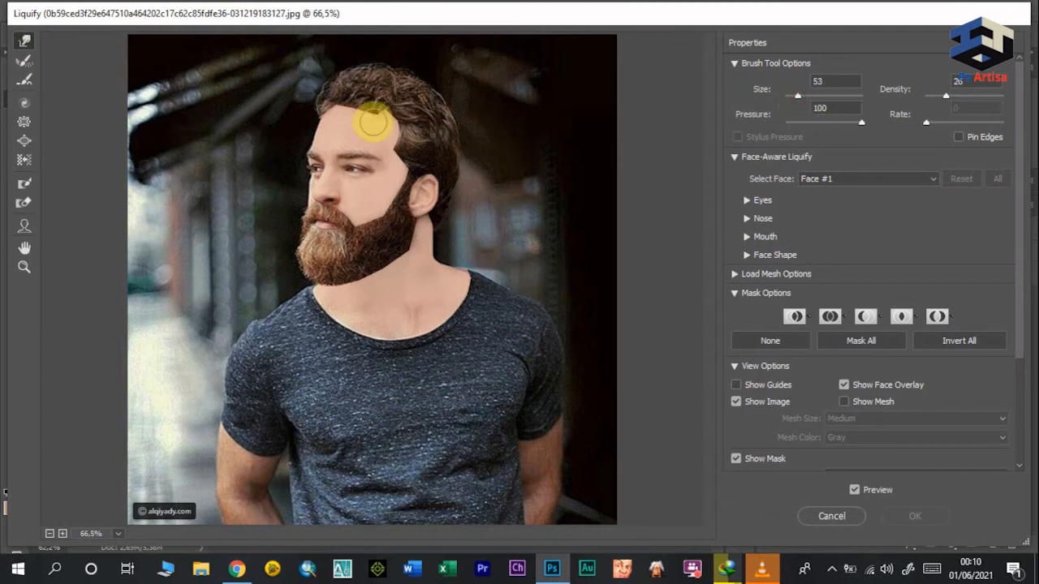
mouse_move(375, 85)
left_mouse_down()
mouse_move(355, 88)
mouse_move(341, 56)
mouse_move(329, 90)
mouse_move(332, 66)
mouse_move(333, 96)
mouse_move(328, 83)
mouse_move(355, 99)
mouse_move(333, 103)
mouse_move(369, 108)
mouse_move(326, 119)
mouse_move(311, 111)
mouse_move(396, 98)
mouse_move(390, 116)
mouse_move(392, 103)
mouse_move(370, 116)
mouse_move(404, 118)
mouse_move(386, 122)
mouse_move(397, 132)
mouse_move(366, 106)
mouse_move(391, 108)
mouse_move(372, 121)
mouse_move(365, 104)
mouse_move(361, 114)
mouse_move(429, 106)
mouse_move(394, 79)
mouse_move(446, 125)
mouse_move(426, 85)
mouse_move(395, 73)
mouse_move(437, 108)
mouse_move(419, 90)
mouse_move(362, 81)
mouse_move(442, 107)
mouse_move(437, 89)
mouse_move(390, 62)
mouse_move(430, 87)
mouse_move(425, 73)
mouse_move(374, 75)
mouse_move(412, 82)
mouse_move(418, 71)
mouse_move(376, 67)
mouse_move(376, 56)
mouse_move(390, 65)
mouse_move(343, 72)
mouse_move(378, 70)
mouse_move(408, 110)
mouse_move(452, 139)
mouse_move(419, 86)
mouse_move(365, 65)
mouse_move(457, 167)
mouse_move(443, 106)
mouse_move(436, 121)
mouse_move(418, 100)
mouse_move(326, 120)
left_mouse_up()
mouse_move(400, 70)
left_mouse_down()
mouse_move(331, 69)
mouse_move(331, 81)
left_mouse_up()
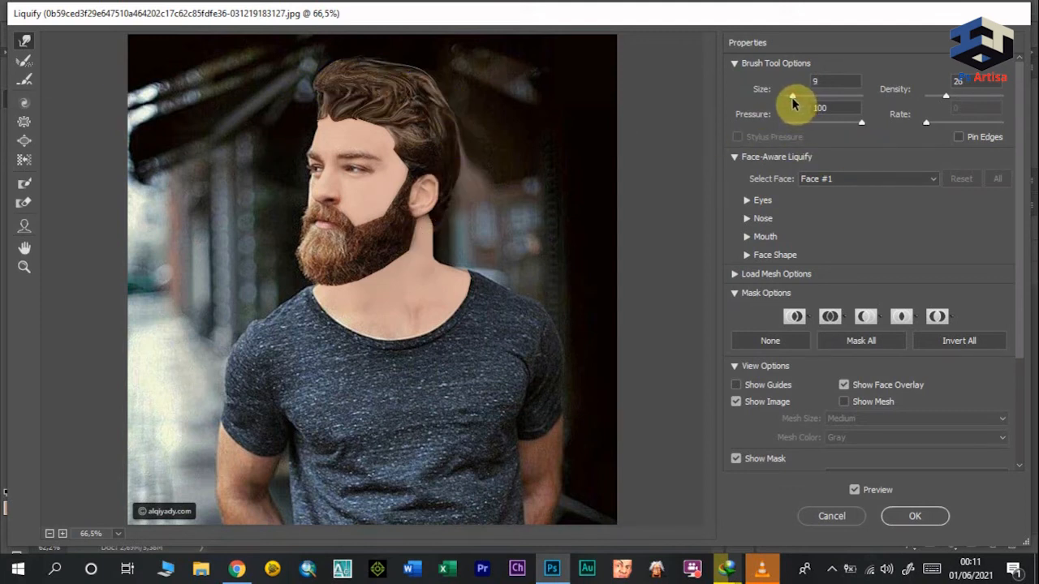
Step: Set the Liquify brush size to 28 and warp the beard into smooth, flowing strands
left_click_drag(796, 100, 794, 100)
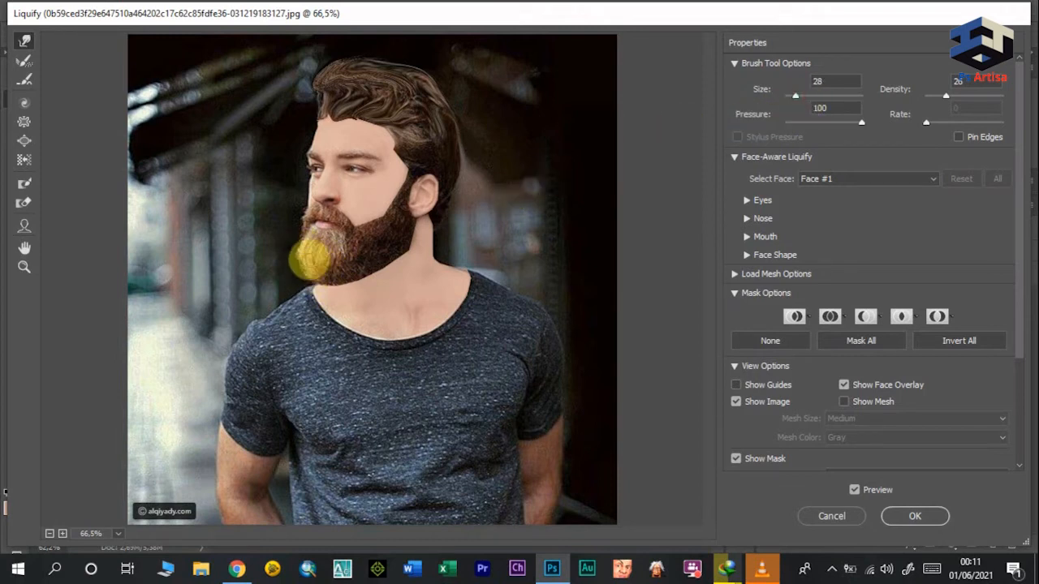
mouse_move(358, 270)
left_mouse_down()
mouse_move(346, 246)
mouse_move(344, 261)
left_mouse_up()
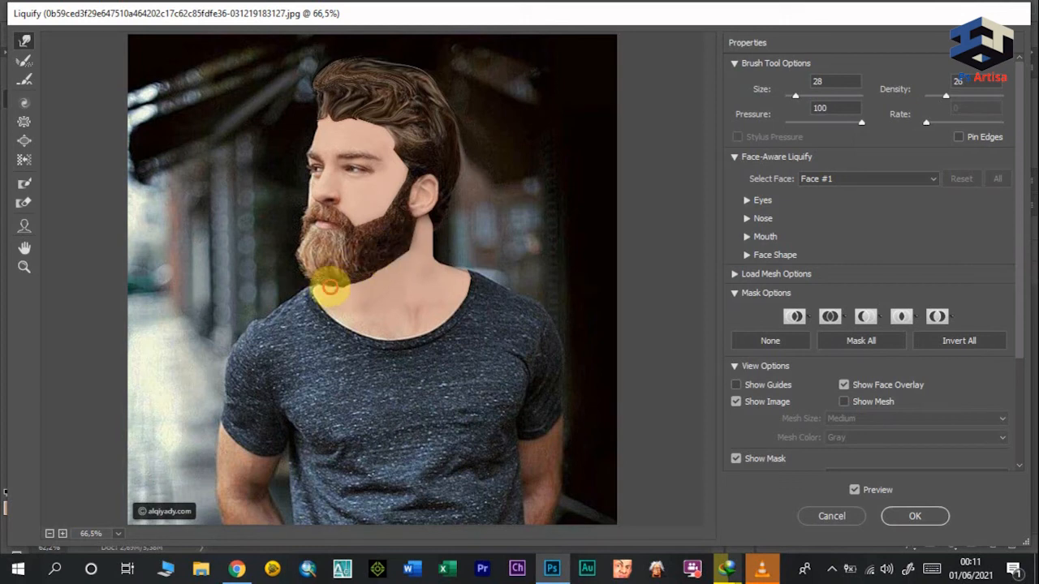
mouse_move(303, 249)
left_mouse_down()
mouse_move(349, 269)
mouse_move(350, 241)
mouse_move(354, 264)
mouse_move(344, 237)
mouse_move(352, 264)
mouse_move(305, 234)
mouse_move(313, 273)
mouse_move(309, 244)
left_mouse_up()
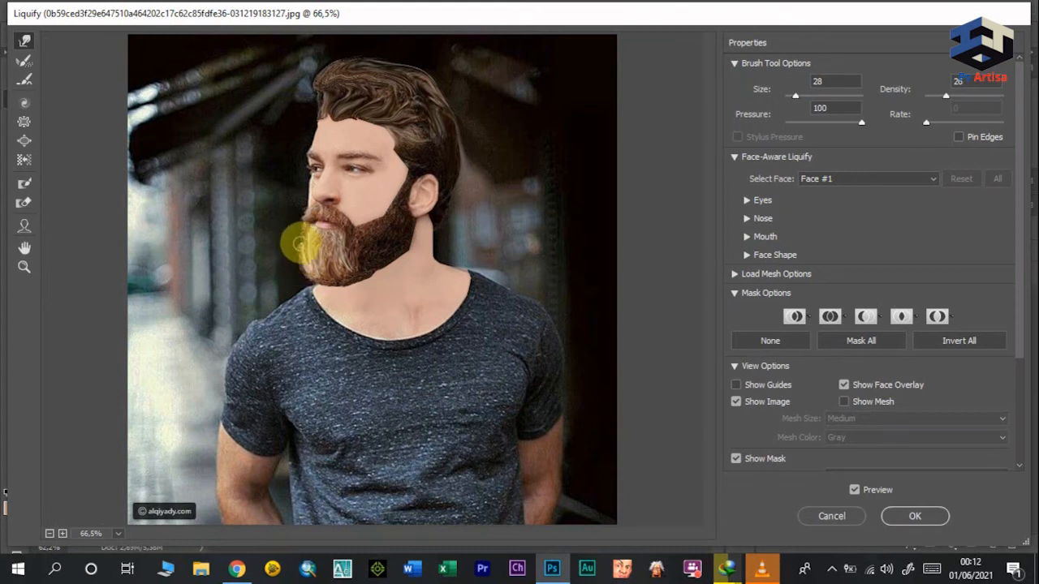
Step: Refine the beard strands with the Push Left tool and apply the Liquify filter
left_click(24, 161)
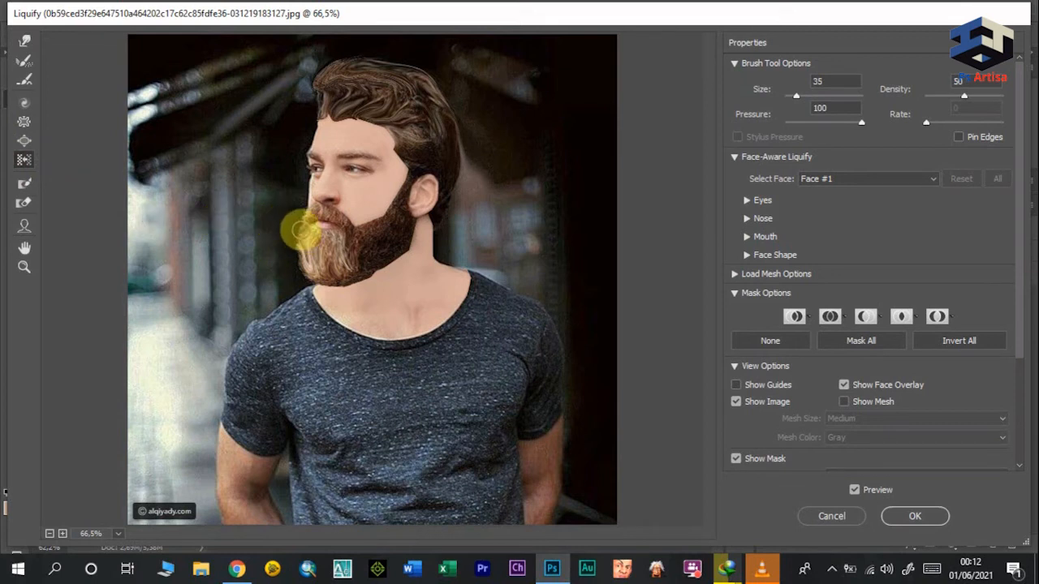
mouse_move(345, 261)
left_mouse_down()
mouse_move(323, 271)
mouse_move(351, 266)
left_mouse_up()
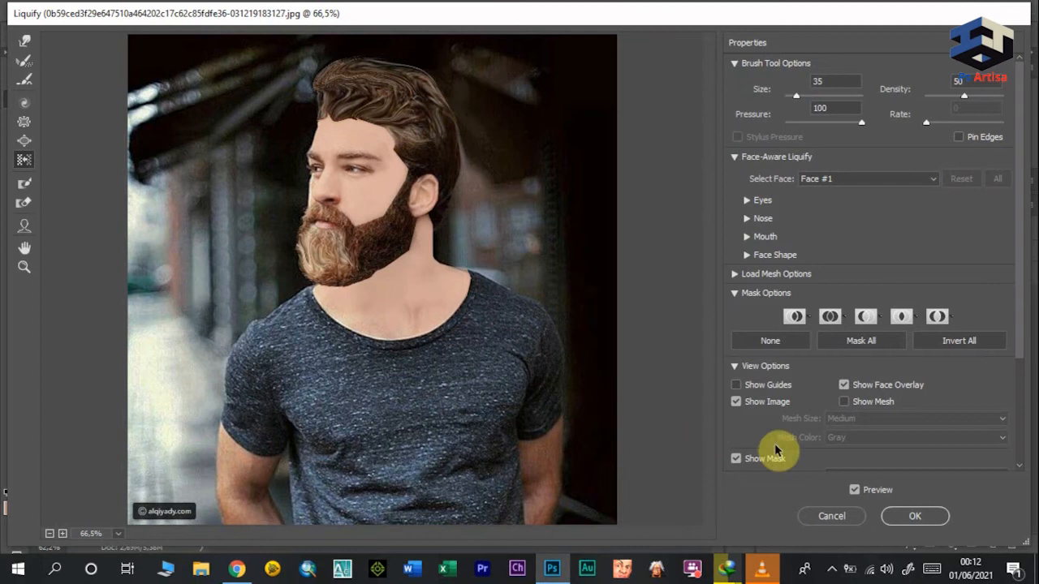
left_click(916, 517)
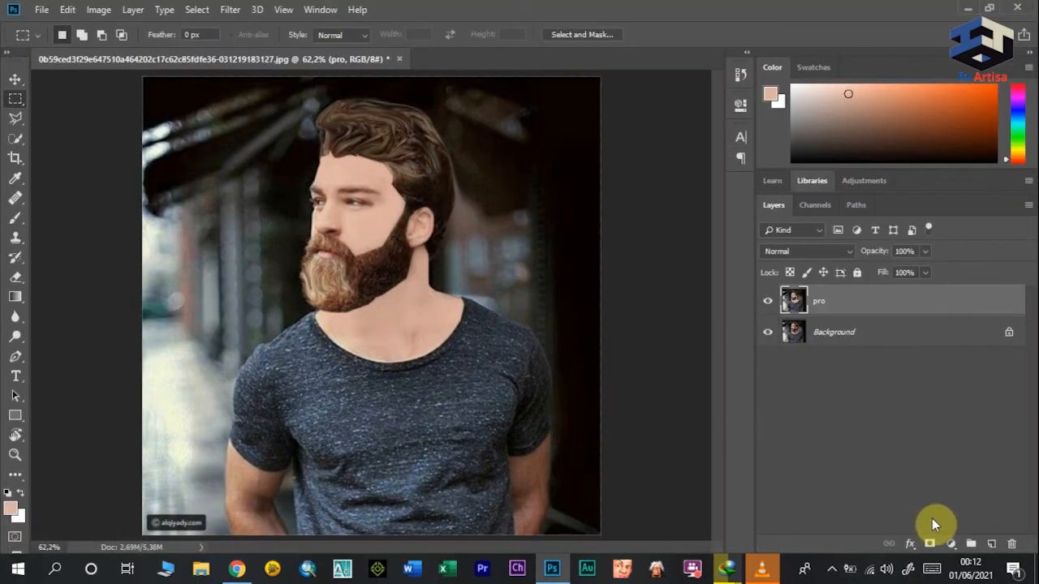
Step: Toggle the pro layer's visibility repeatedly to compare the retouched portrait with the original photo
left_click(767, 301)
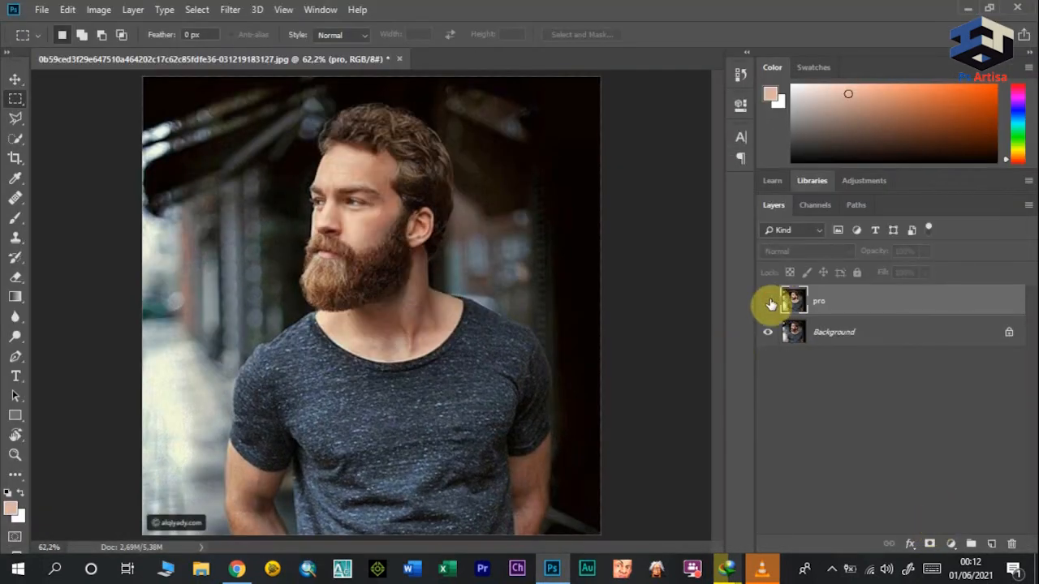
left_click(768, 302)
left_click(768, 302)
left_click(768, 302)
left_click(767, 302)
left_click(767, 302)
left_click(768, 302)
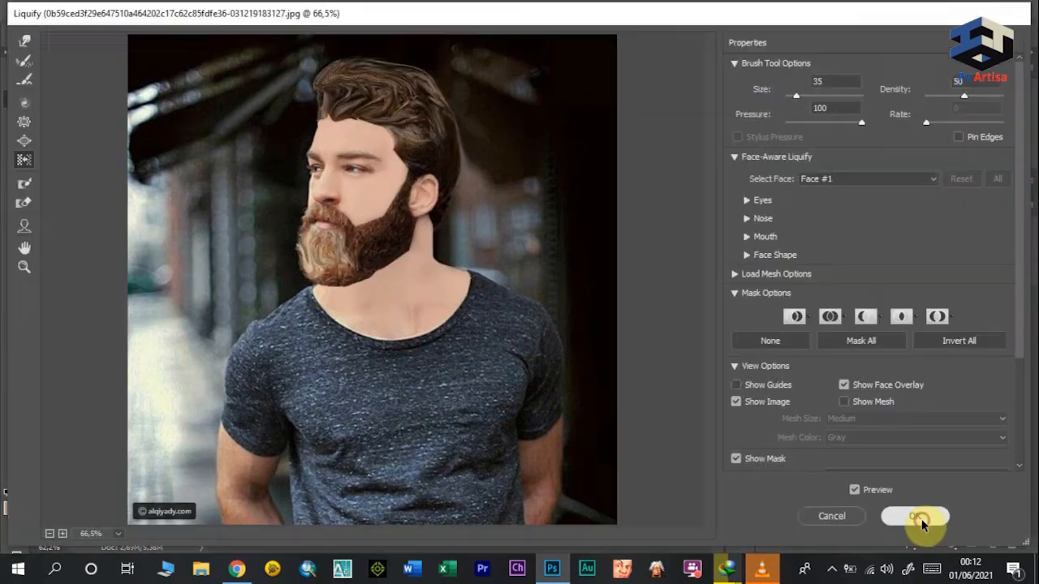
left_click(923, 524)
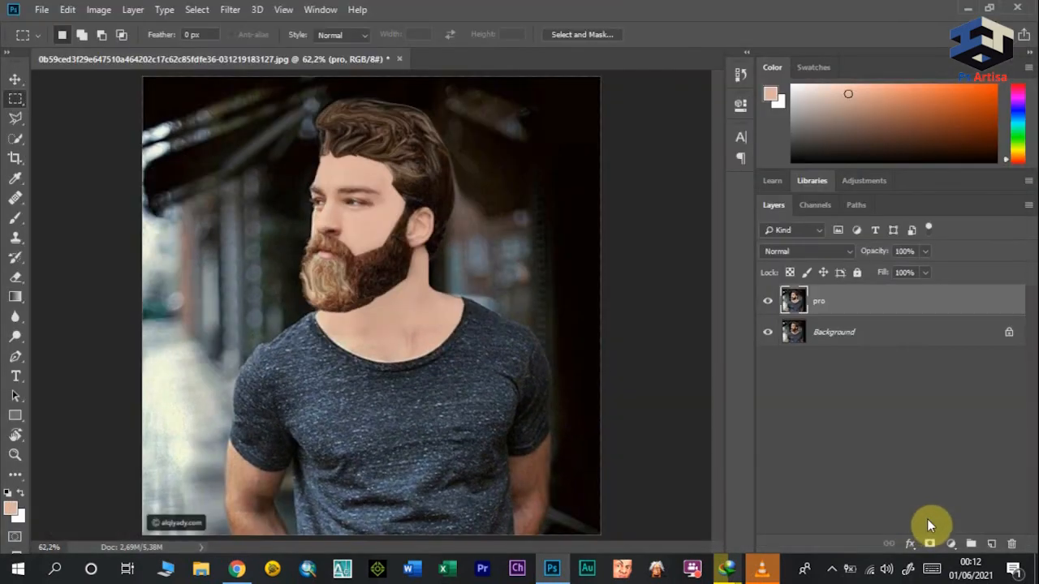
left_click(768, 302)
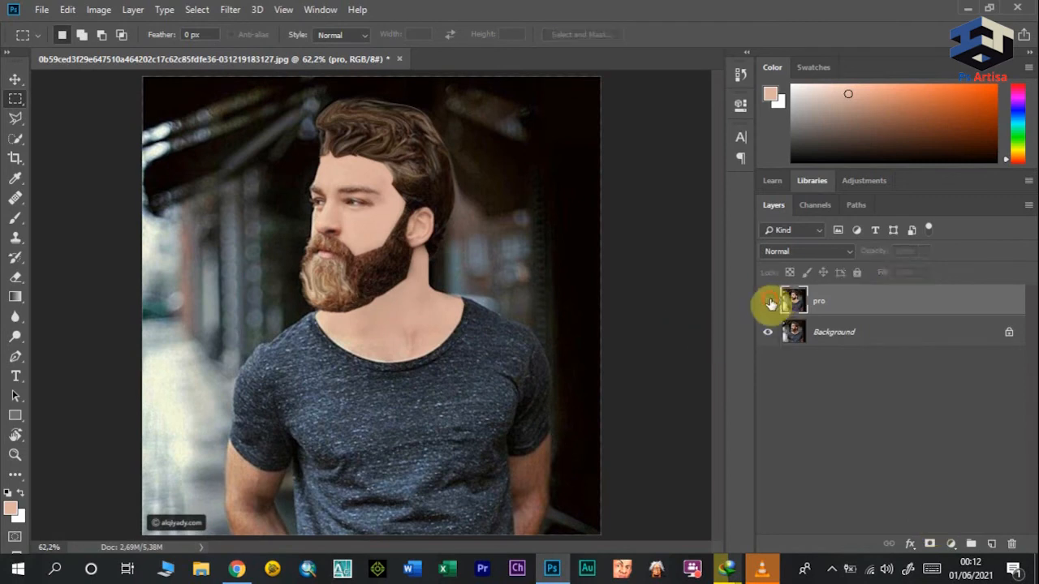
left_click(768, 302)
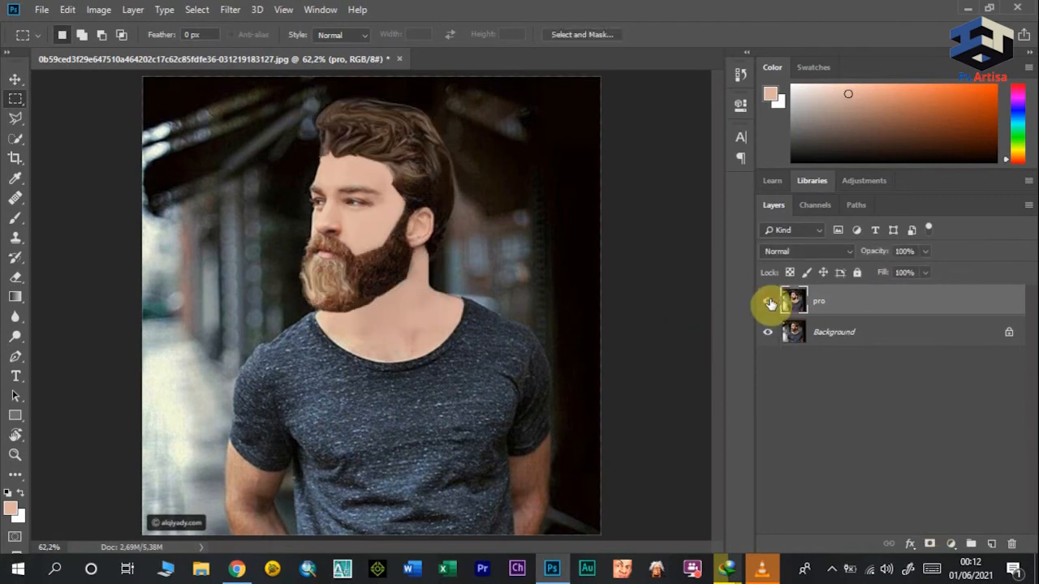
left_click(768, 302)
left_click(768, 302)
left_click(768, 302)
left_click(767, 301)
left_click(768, 302)
left_click(767, 302)
left_click(769, 302)
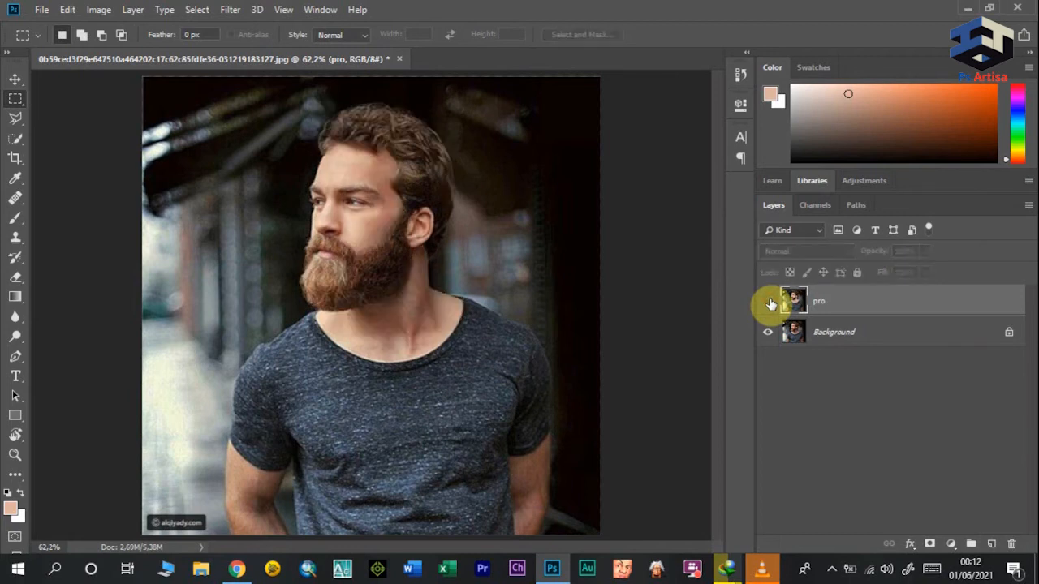
left_click(768, 303)
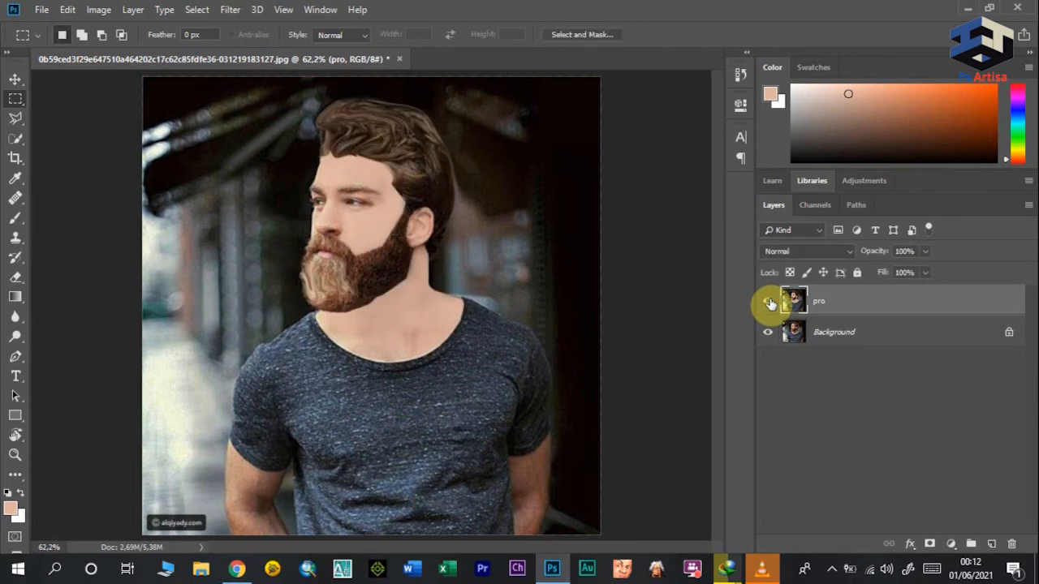
Step: Outline the bare arm on the image's left side with the Polygonal Lasso and paint the skin tone over it
left_click(22, 223)
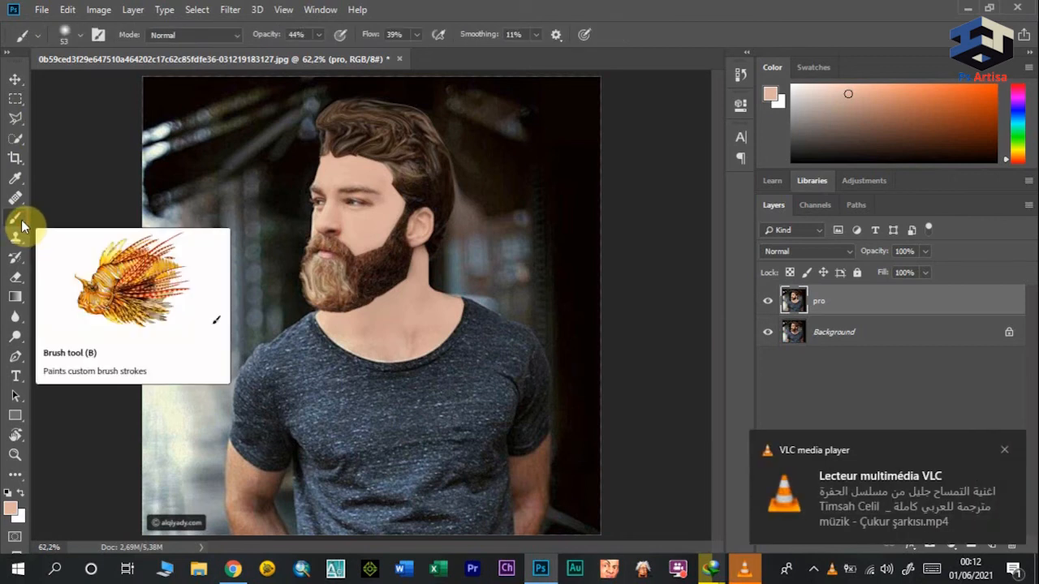
left_click(18, 122)
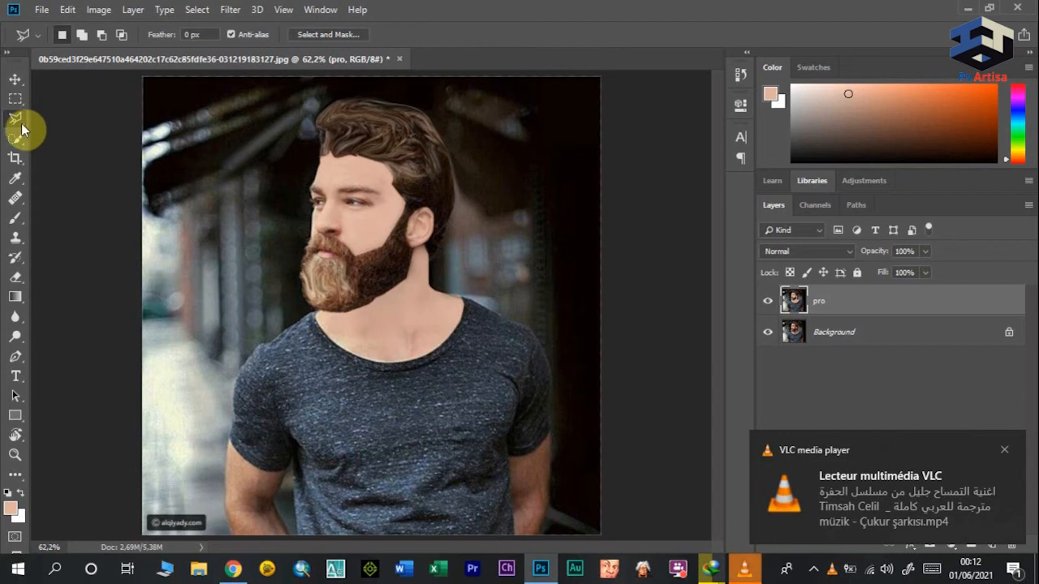
left_click(231, 536)
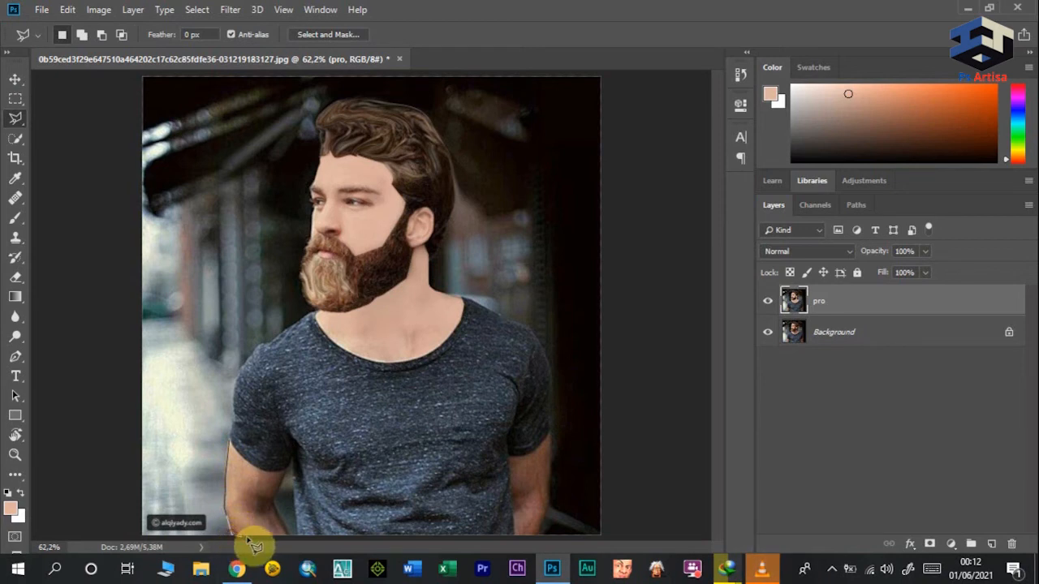
left_click(288, 537)
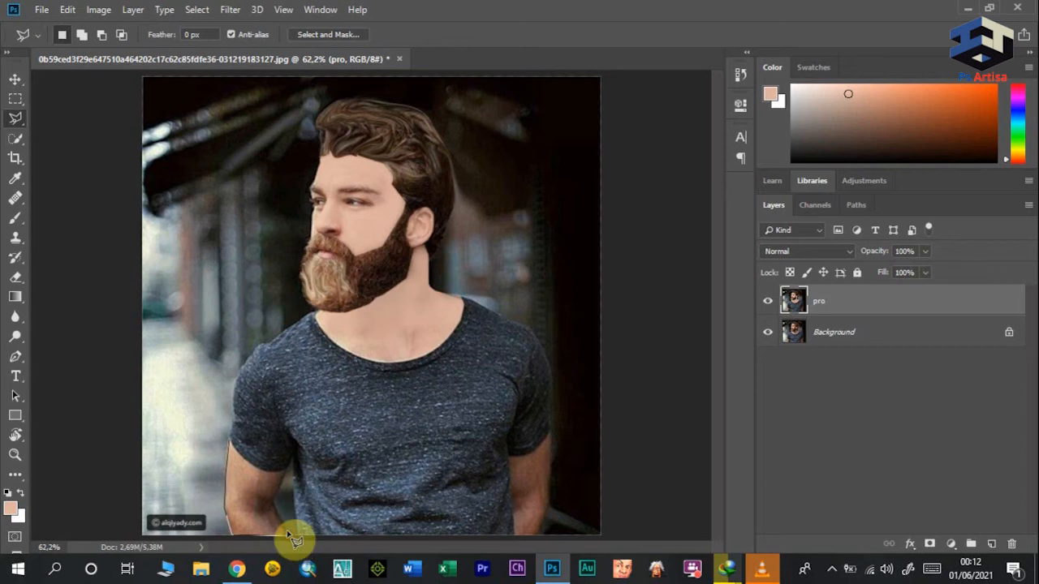
left_click(282, 471)
left_click(231, 444)
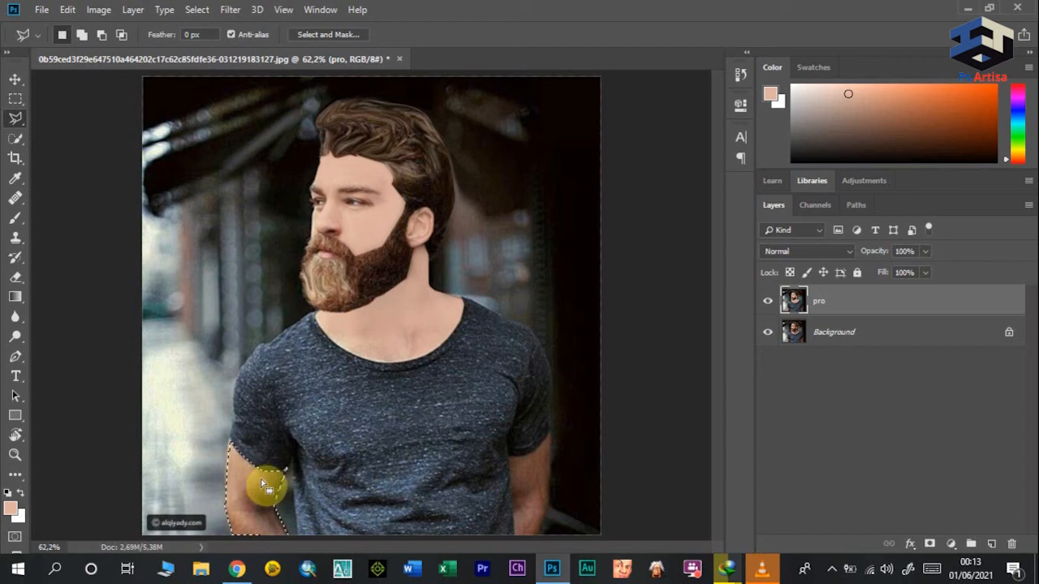
left_click(19, 229)
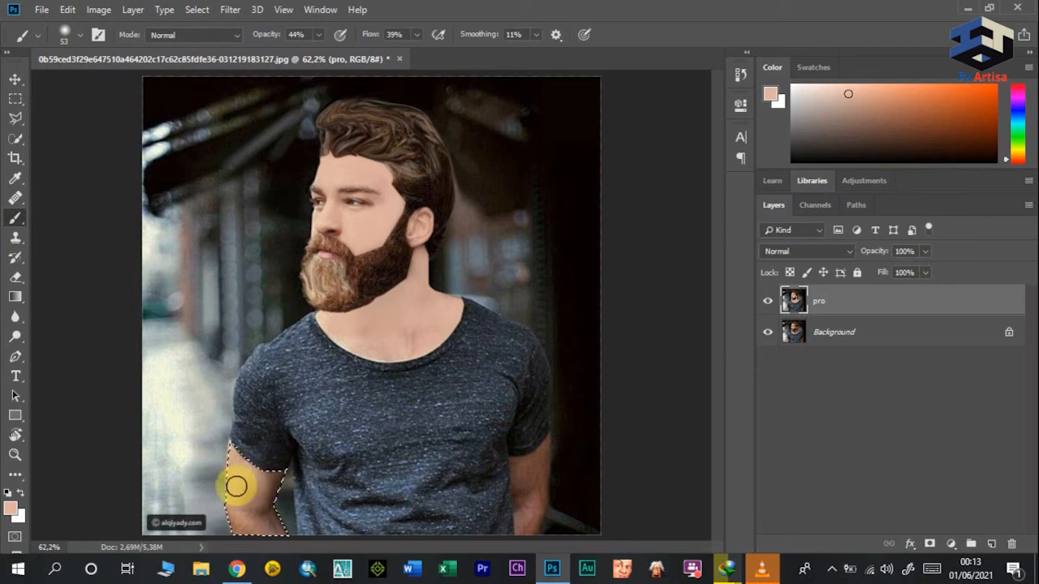
left_click_drag(232, 479, 245, 518)
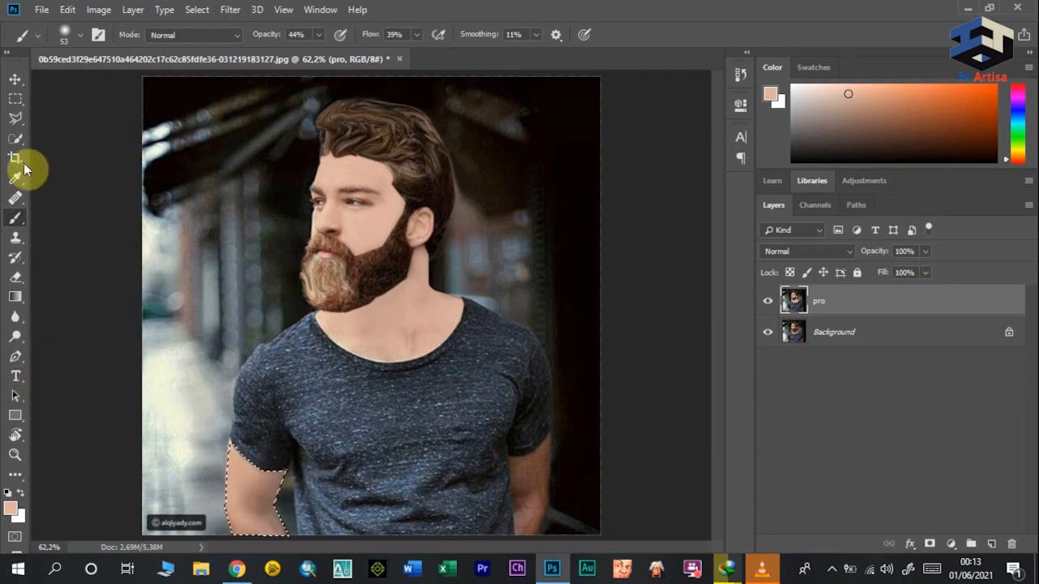
Step: Outline the bare arm on the image's right side with the Polygonal Lasso and paint the skin tone over it
left_click(16, 119)
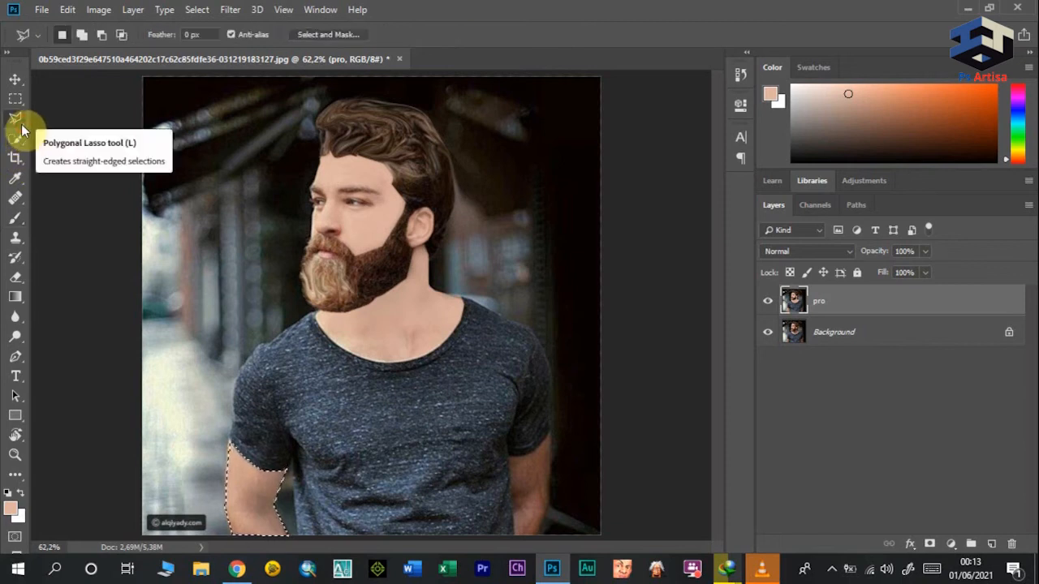
left_click(510, 456)
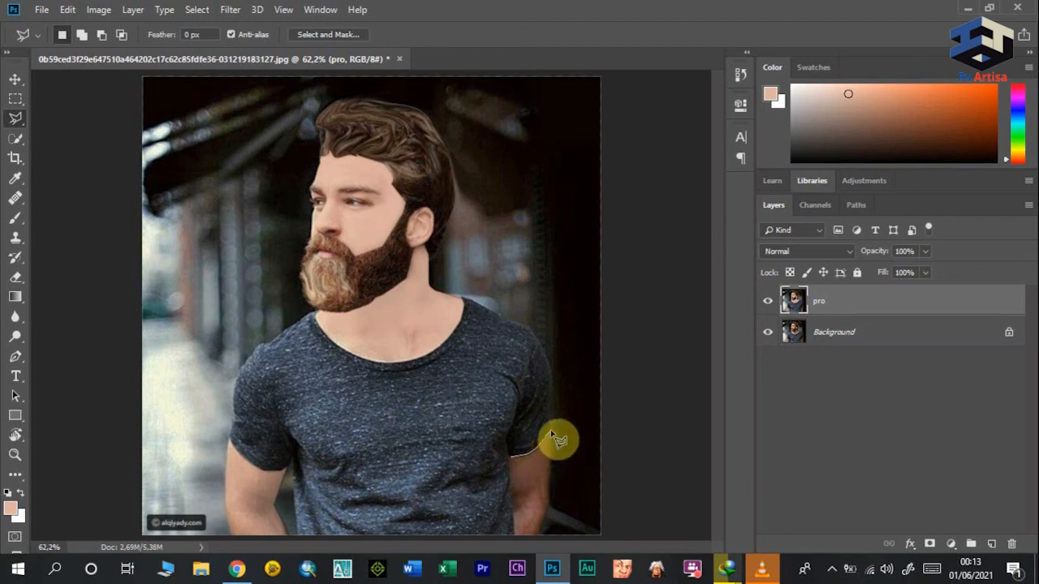
left_click(551, 432)
left_click(547, 510)
left_click(536, 535)
left_click(16, 219)
left_click_drag(521, 470, 528, 473)
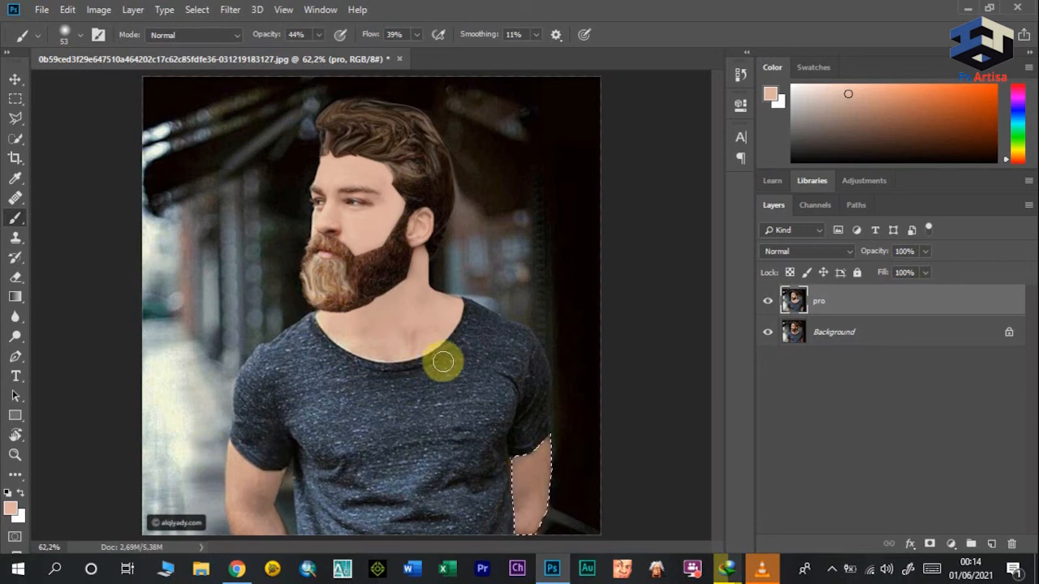
Step: Clear the arm selection with the Rectangular Marquee tool and toggle the pro layer's visibility to compare with the original
left_click(15, 100)
left_click(293, 184)
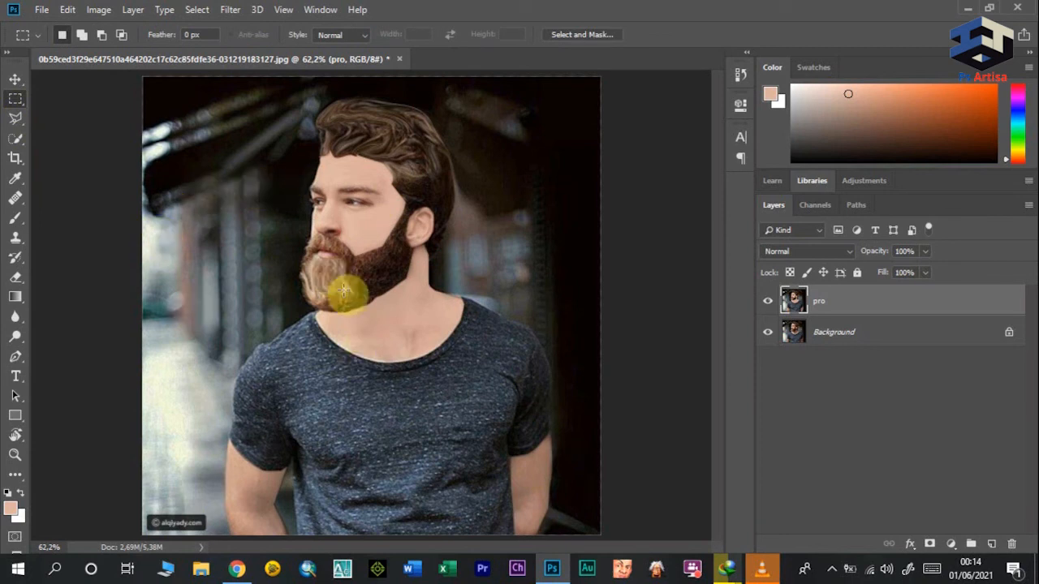
left_click(768, 301)
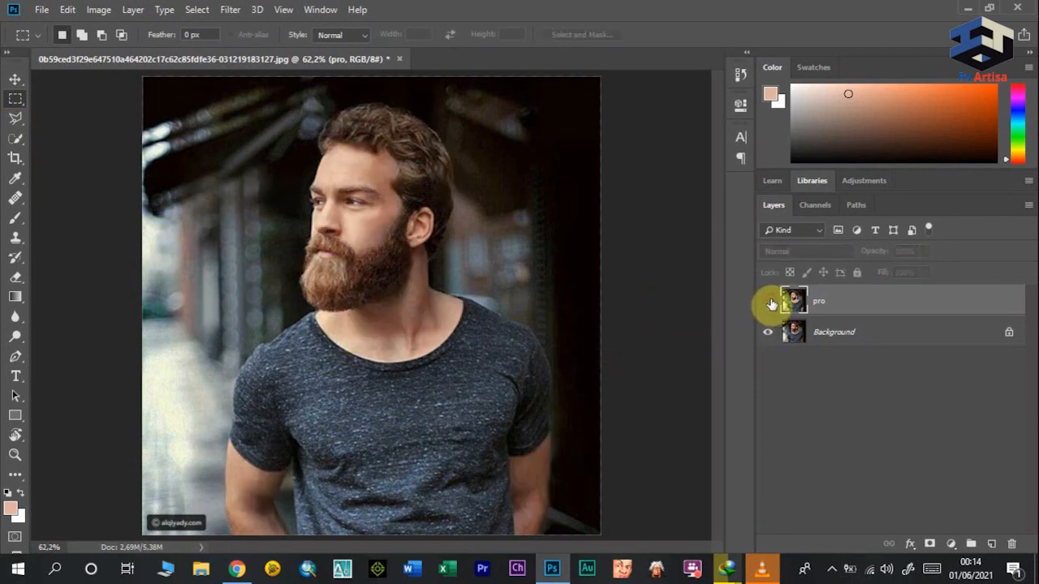
left_click(768, 301)
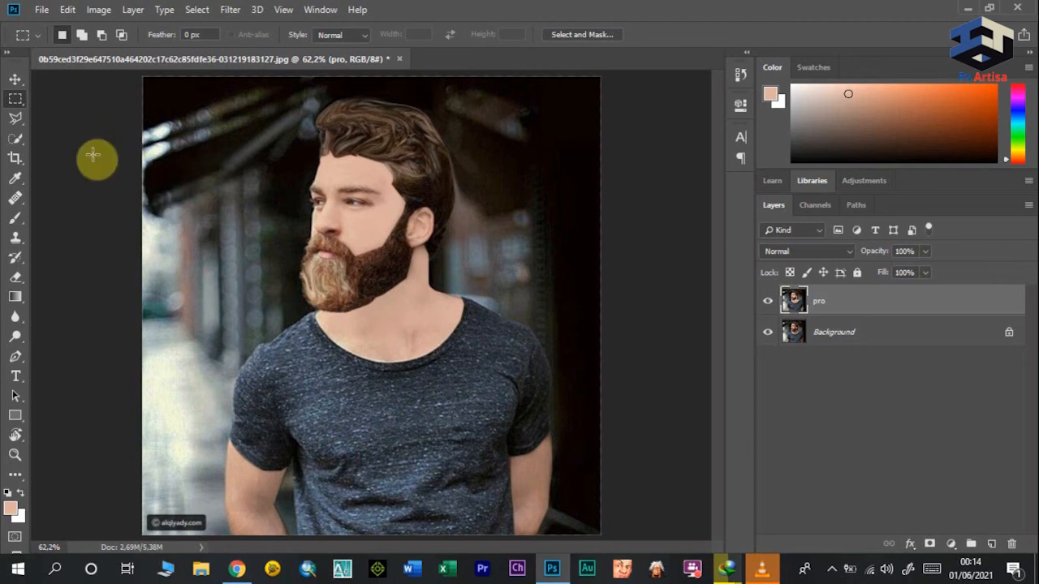
Step: Outline the ear's front edge beside the beard with the Polygonal Lasso and paint it with a 10 px brush, raising opacity to 61%
left_click(20, 123)
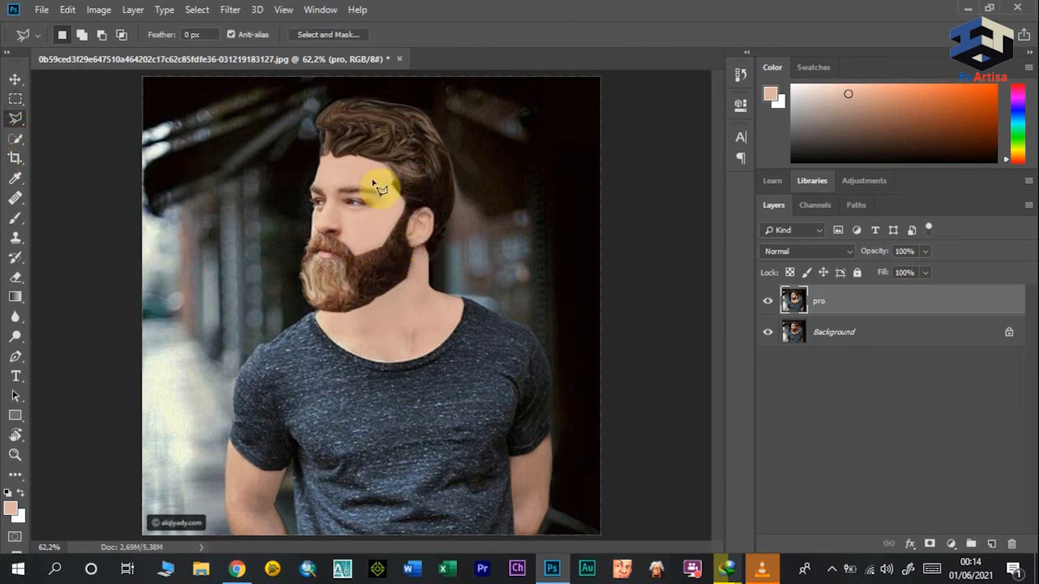
left_click_drag(414, 258, 413, 261)
left_click(412, 258)
left_click(407, 235)
double_click(417, 230)
left_click(16, 218)
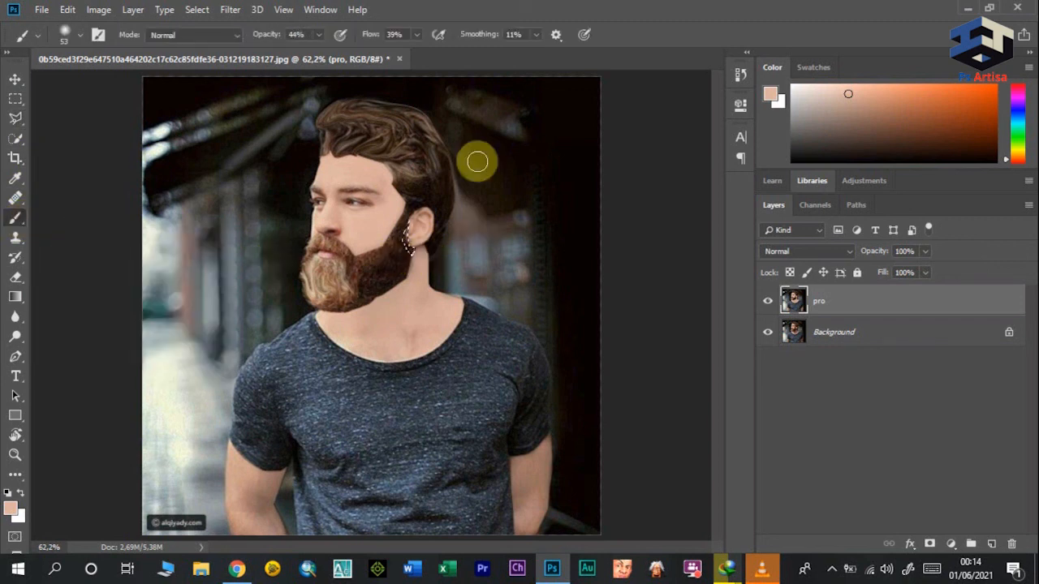
left_click(81, 35)
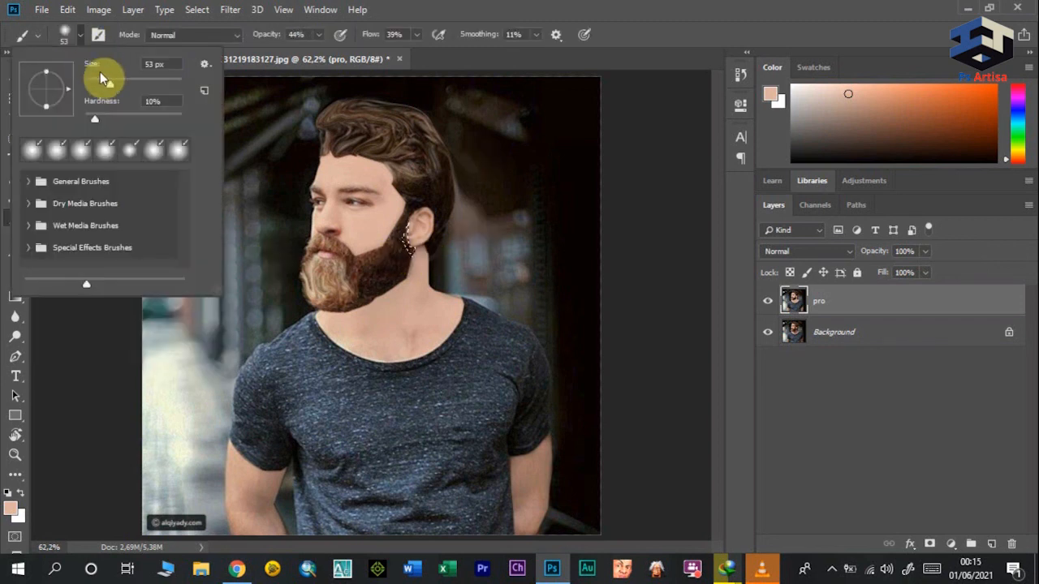
left_click_drag(110, 88, 95, 86)
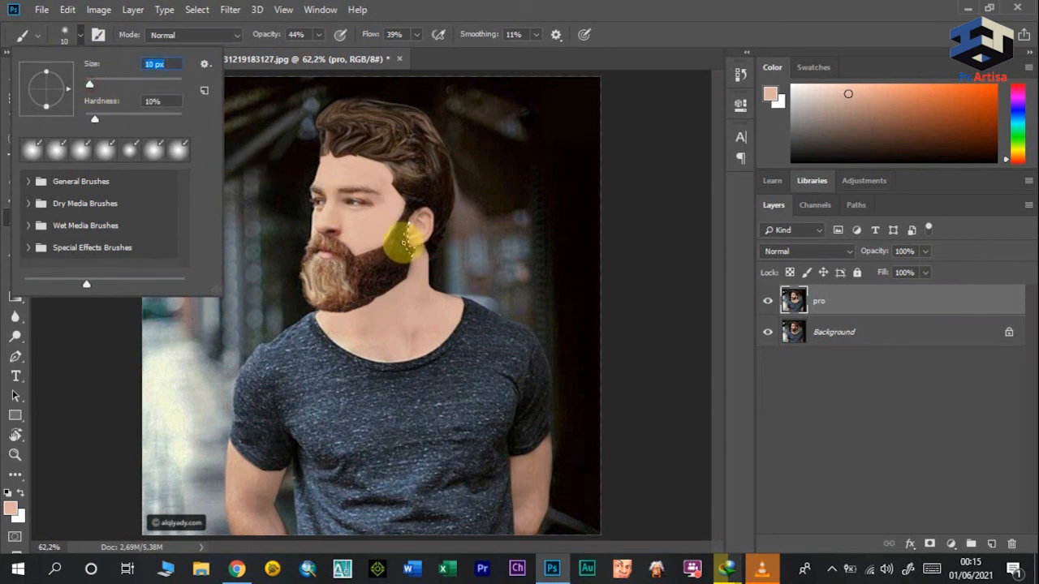
left_click(405, 239)
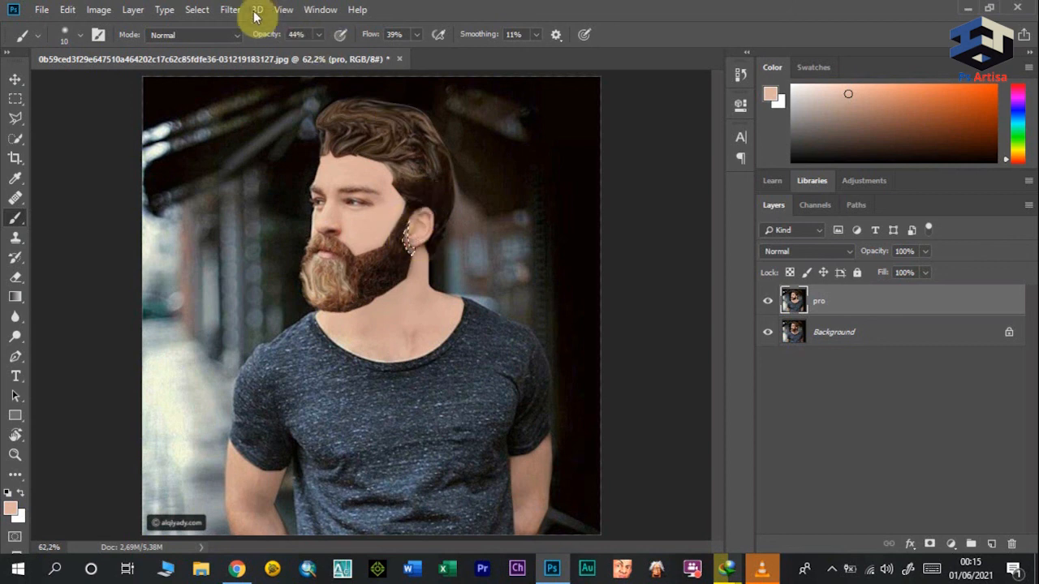
mouse_move(274, 39)
left_mouse_down()
mouse_move(267, 34)
mouse_move(287, 37)
left_mouse_up()
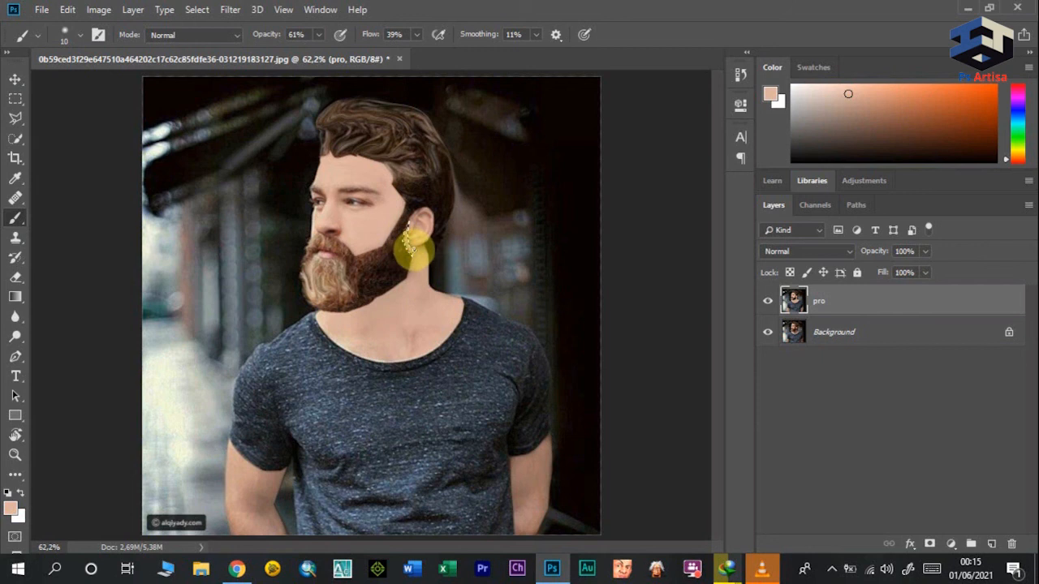
Step: Clear the ear selection with the Rectangular Marquee tool, and hide and reshow the pro layer to compare with the original
left_click(19, 102)
left_click(72, 151)
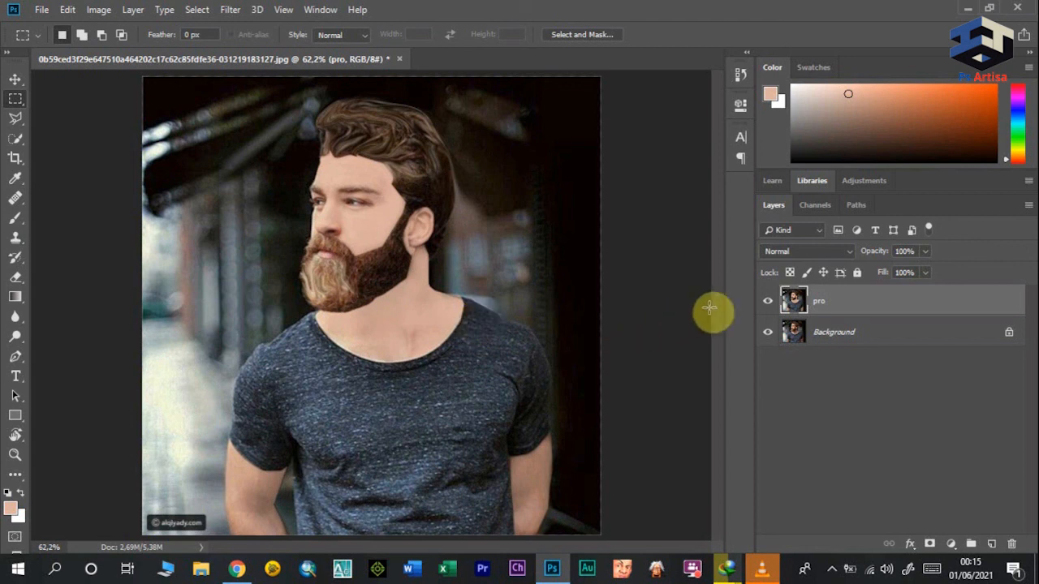
left_click(767, 301)
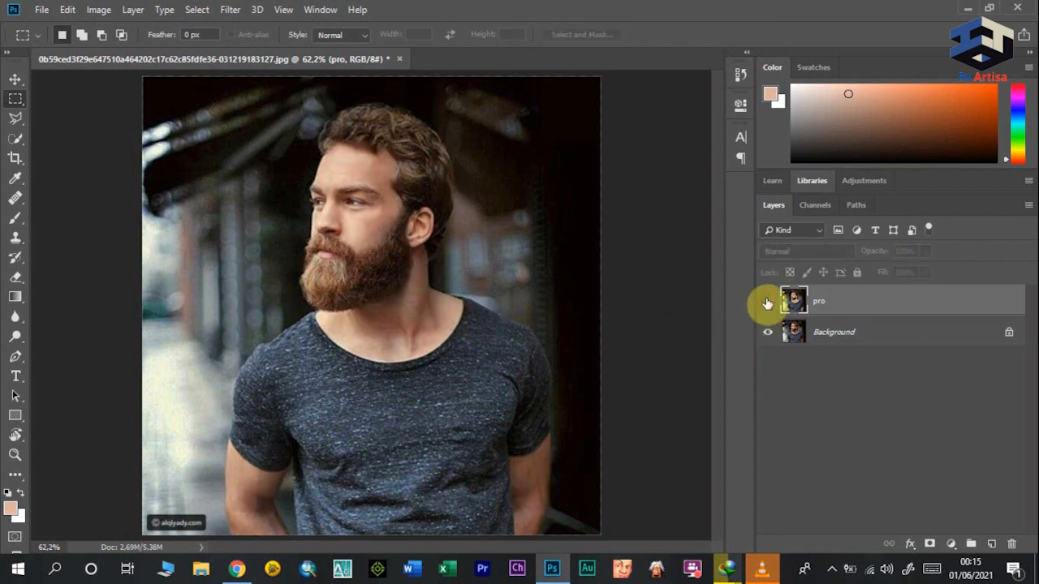
left_click(767, 303)
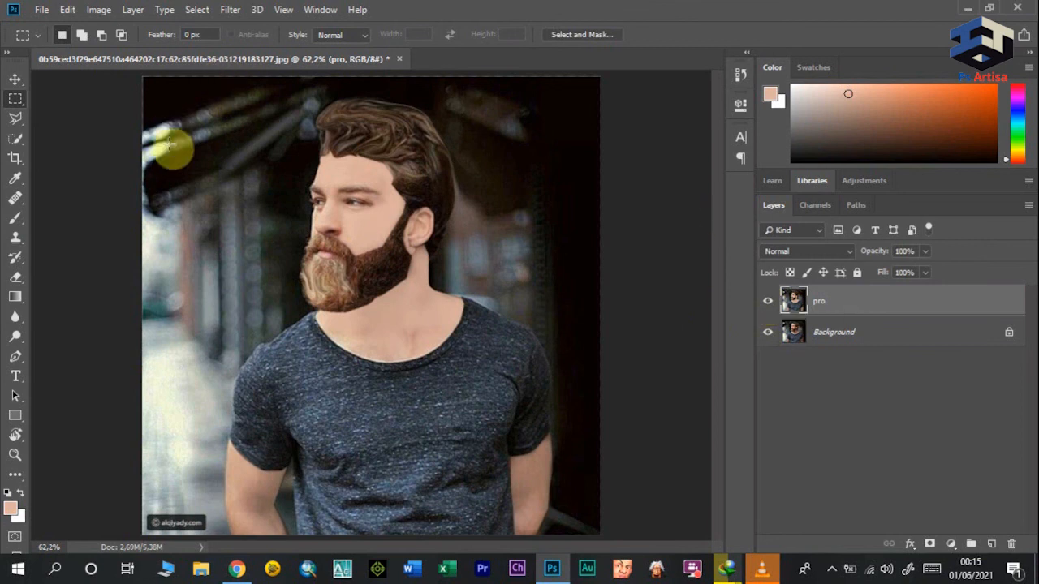
Step: Raise the brush opacity to 81% and paint skin tone around the eyebrow nearer the ear and on the forehead
left_click(19, 223)
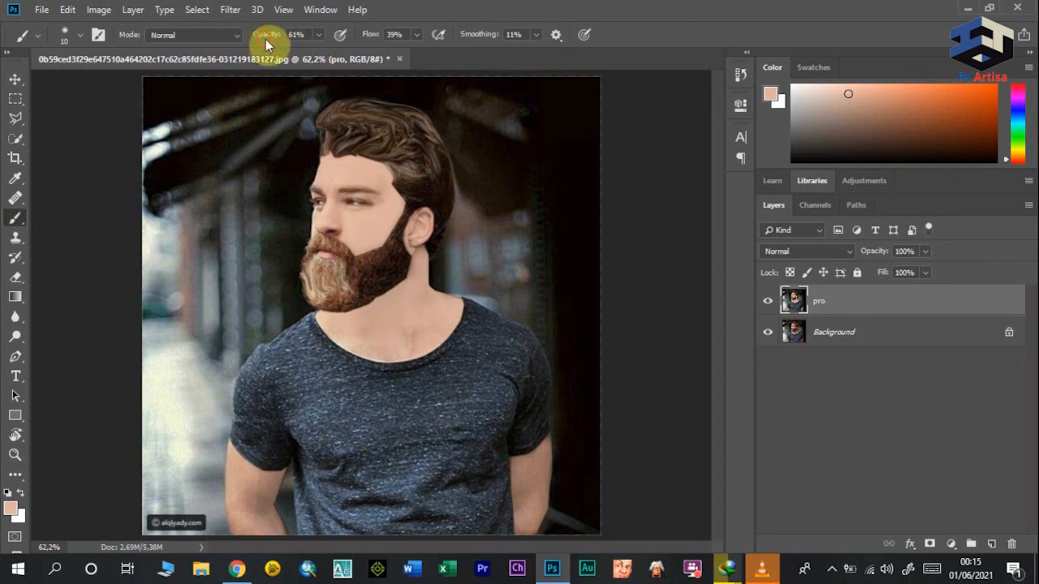
mouse_move(277, 41)
left_mouse_down()
mouse_move(268, 42)
mouse_move(293, 41)
left_mouse_up()
left_click(355, 181)
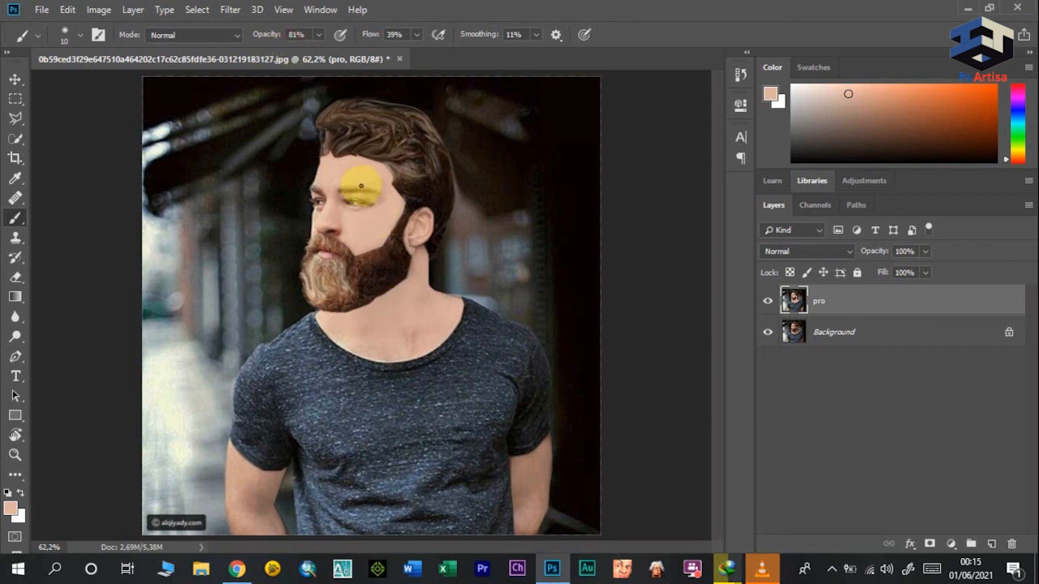
mouse_move(357, 182)
left_mouse_down()
mouse_move(366, 195)
mouse_move(337, 150)
left_mouse_up()
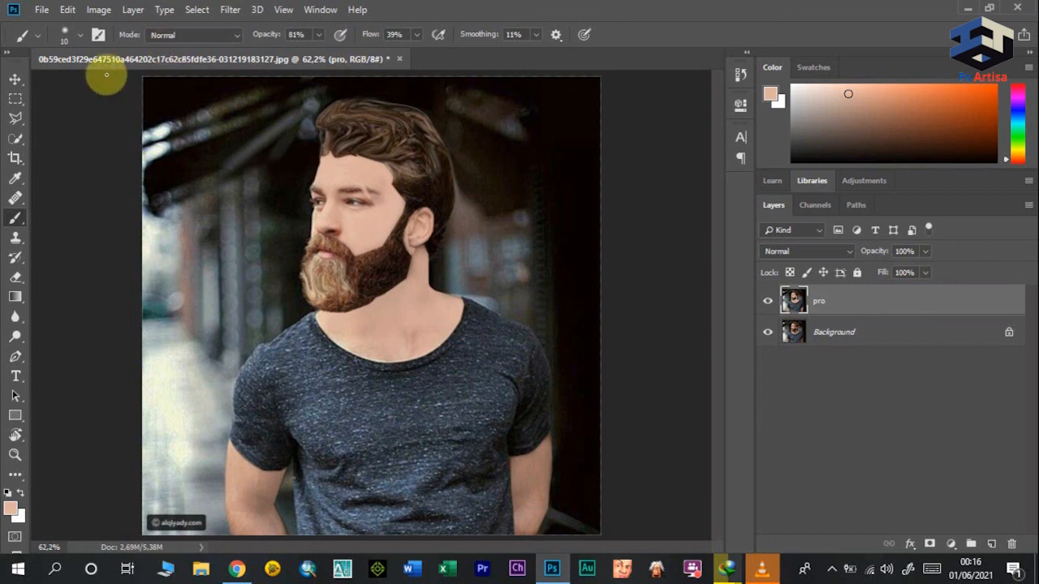
Step: Switch to the Rectangular Marquee tool and toggle the pro layer's visibility to compare the finished painting with the original photo
left_click(16, 99)
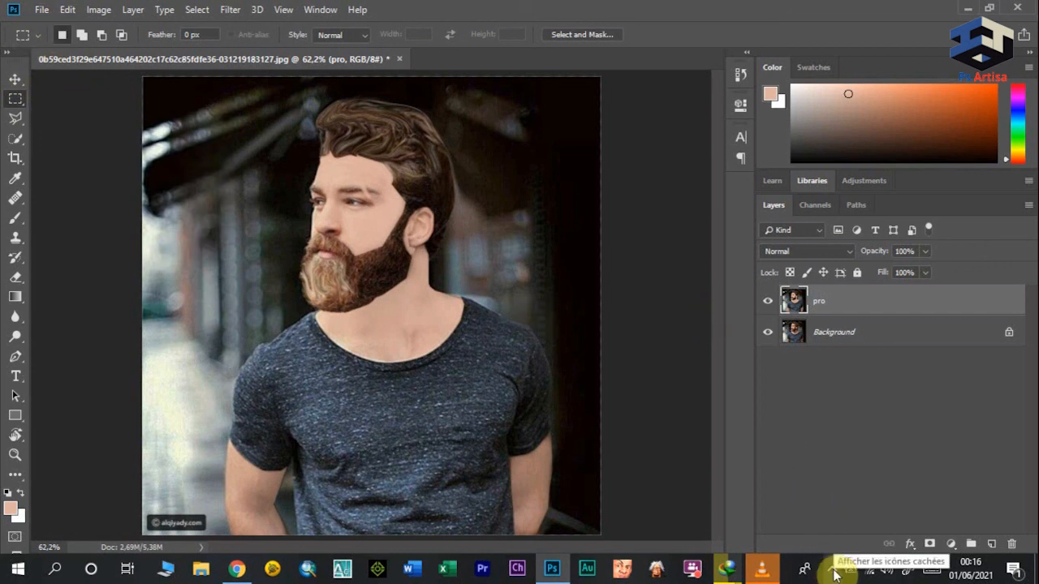
left_click(767, 301)
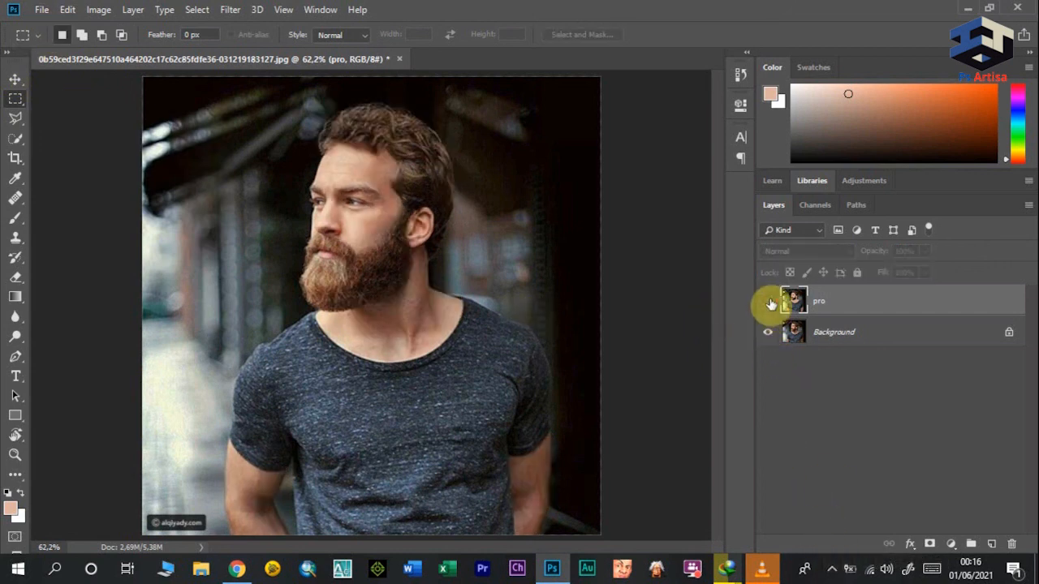
left_click(768, 301)
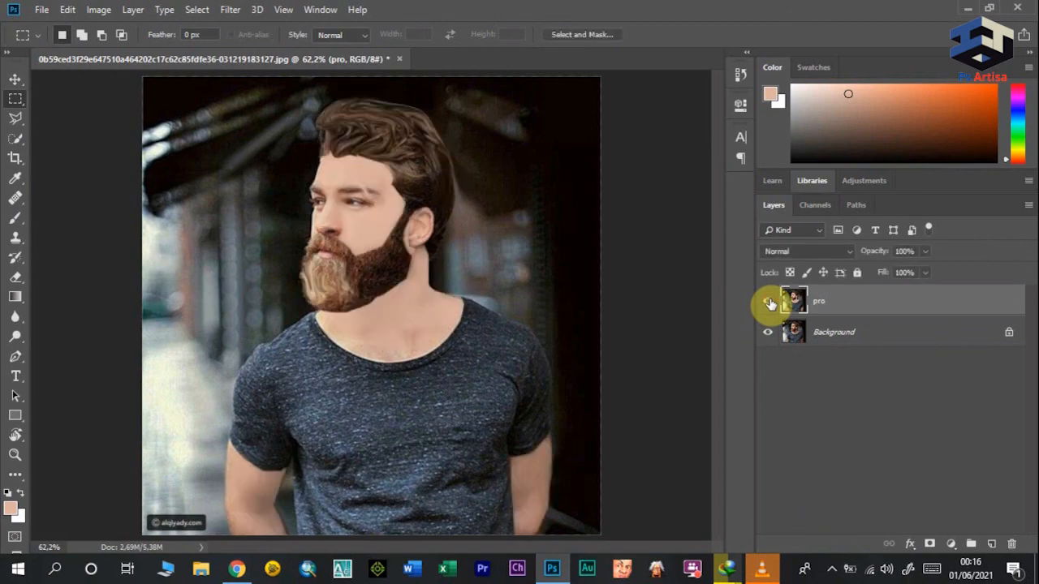